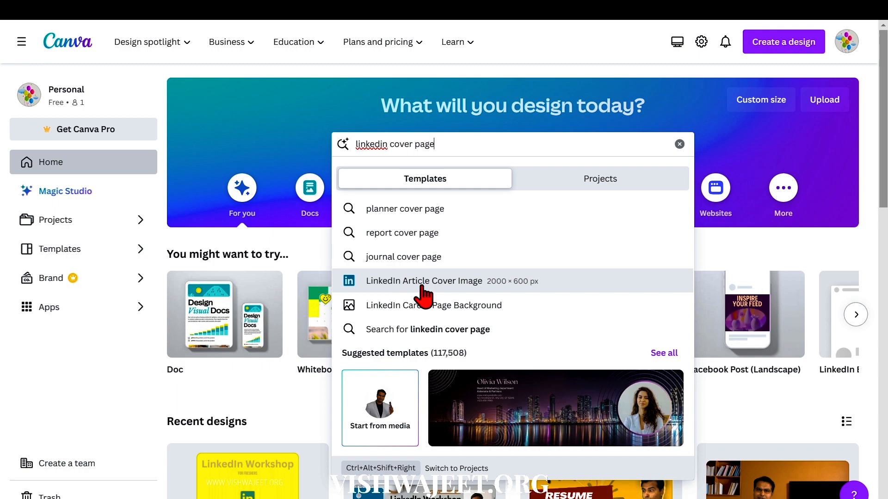
Open the LinkedIn Article Cover Image templates and limit the results to free ones.
{"action": "left_click", "coordinate": [402, 287]}
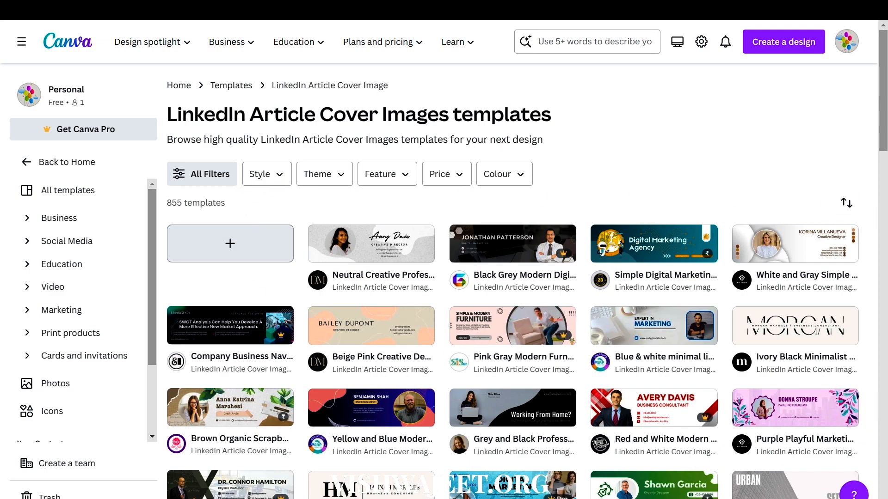
{"action": "left_click", "coordinate": [441, 175]}
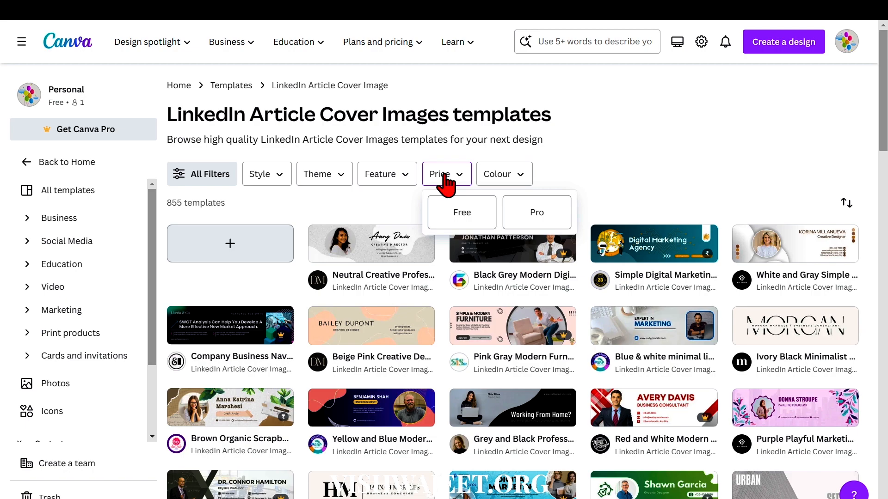
{"action": "left_click", "coordinate": [461, 222]}
{"action": "scroll", "coordinate": [460, 224], "scroll_direction": "down", "scroll_amount": 3}
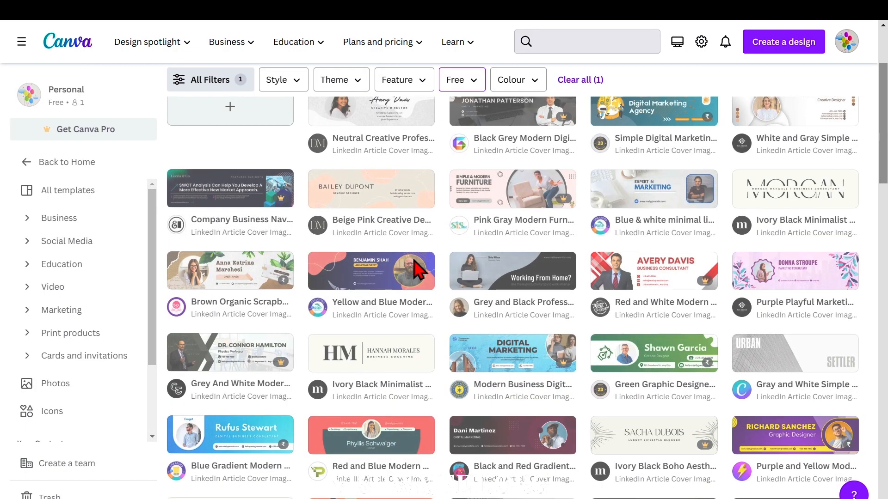
{"action": "scroll", "coordinate": [407, 283], "scroll_direction": "up", "scroll_amount": 3}
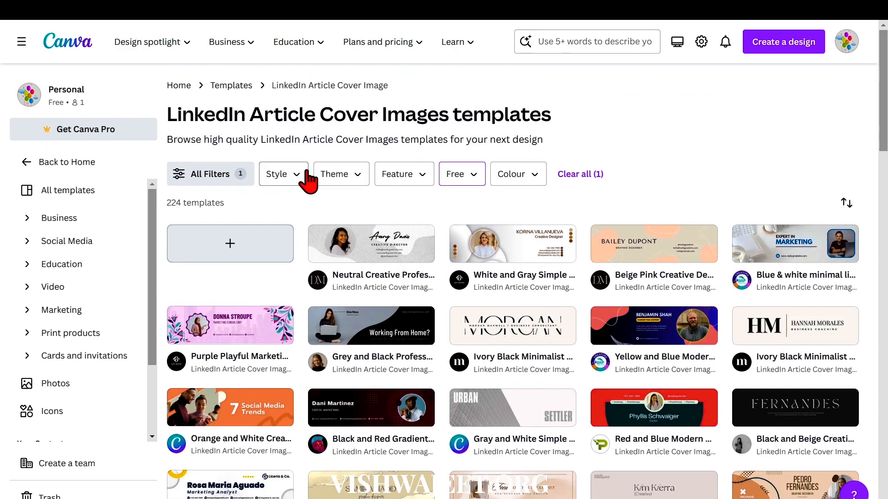
Review the available options of the Style, Theme and Feature filters for the free cover templates.
{"action": "left_click", "coordinate": [296, 181]}
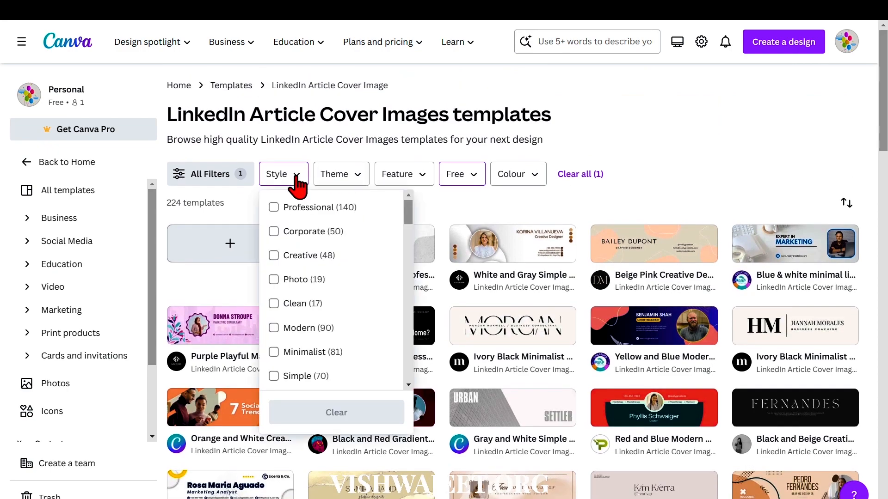
{"action": "left_click", "coordinate": [283, 209]}
{"action": "left_click", "coordinate": [281, 232]}
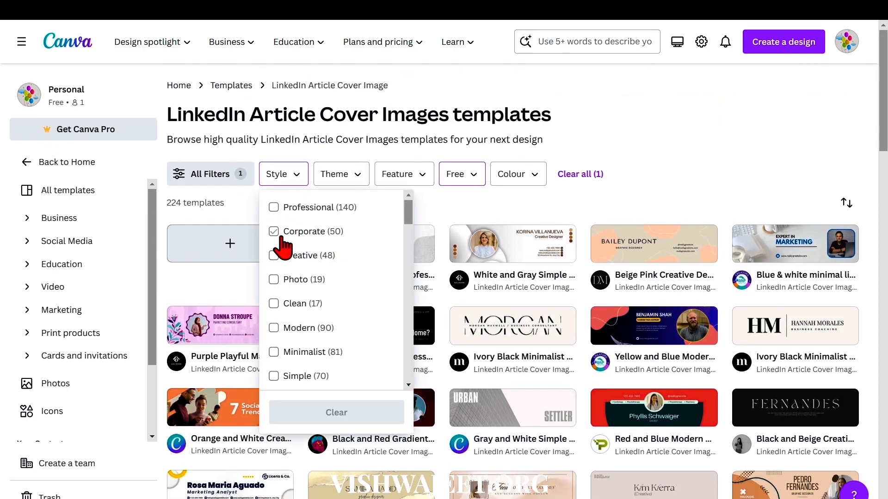
{"action": "left_click", "coordinate": [285, 212]}
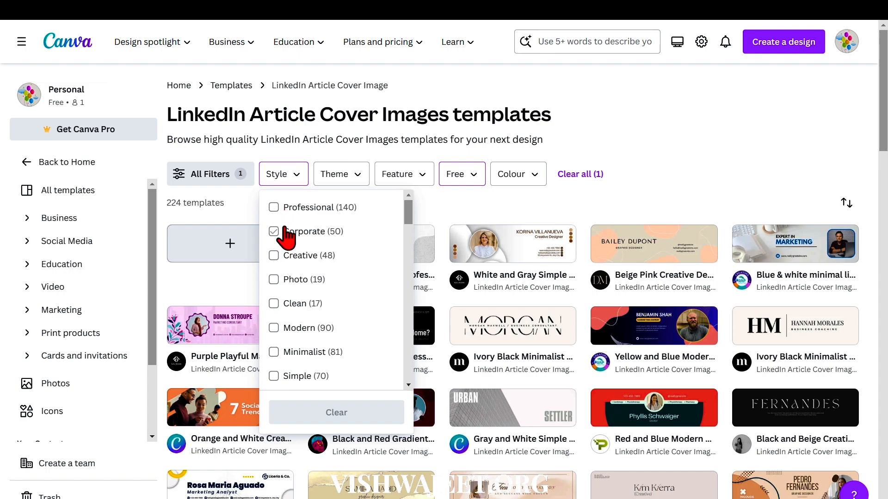
{"action": "left_click", "coordinate": [345, 179]}
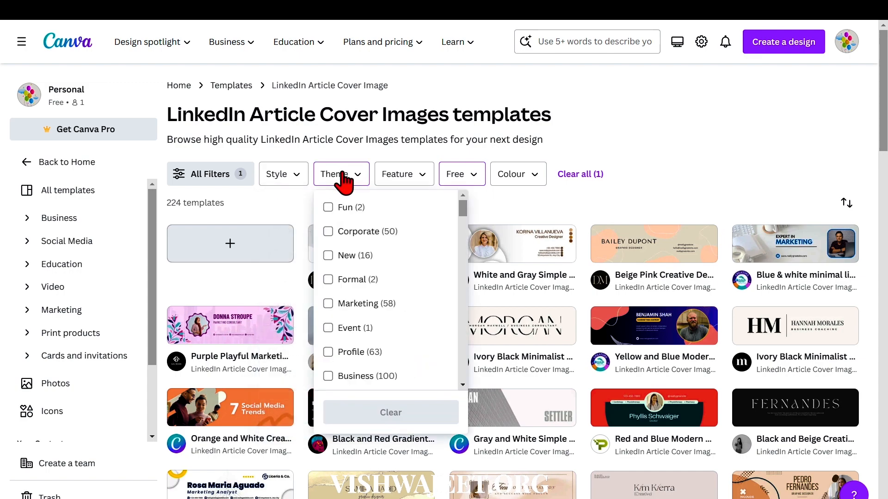
{"action": "left_click", "coordinate": [329, 233]}
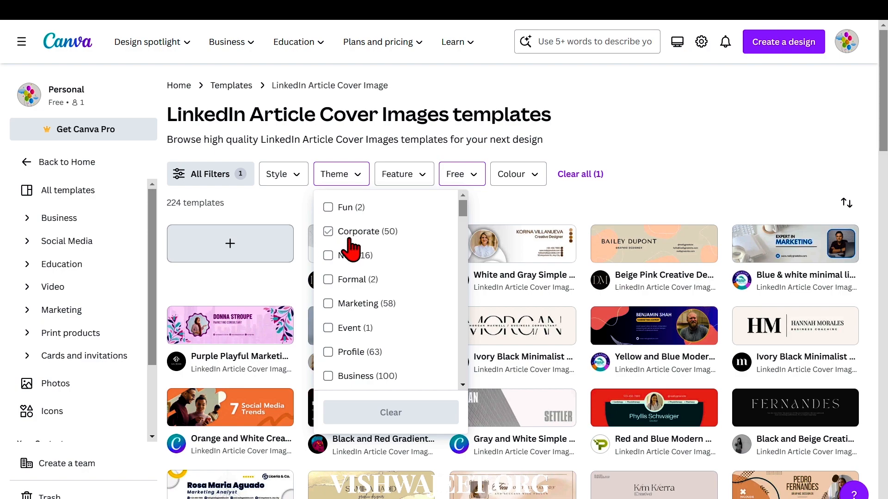
{"action": "left_click", "coordinate": [344, 278]}
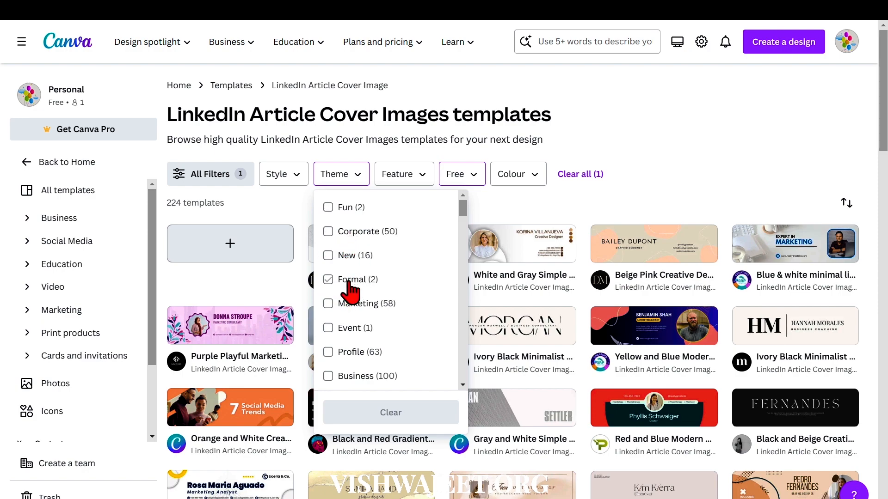
{"action": "left_click", "coordinate": [353, 383]}
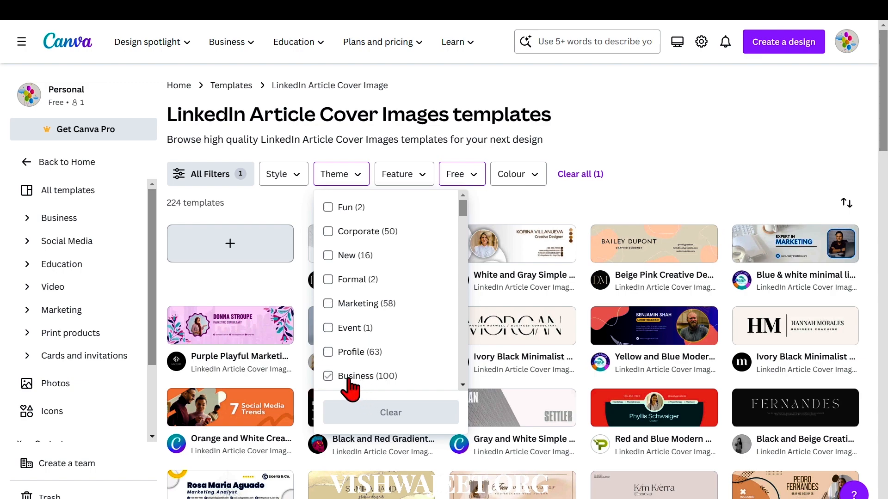
{"action": "left_click", "coordinate": [398, 174]}
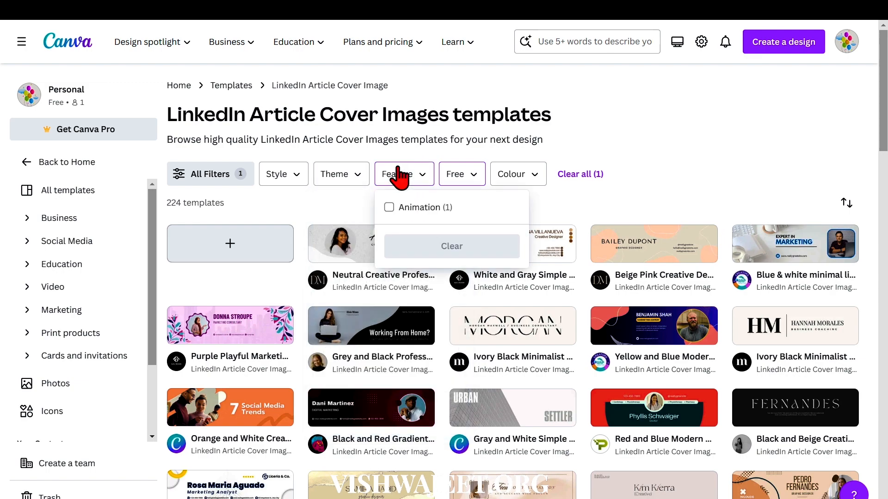
{"action": "left_click", "coordinate": [543, 174]}
{"action": "left_click", "coordinate": [542, 177]}
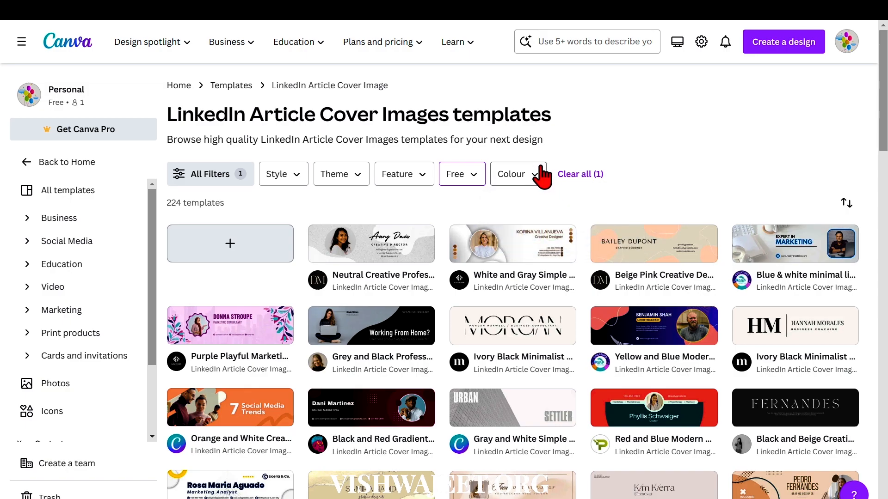
Filter the free cover templates by the Professional and Corporate styles.
{"action": "scroll", "coordinate": [458, 358], "scroll_direction": "down", "scroll_amount": 20}
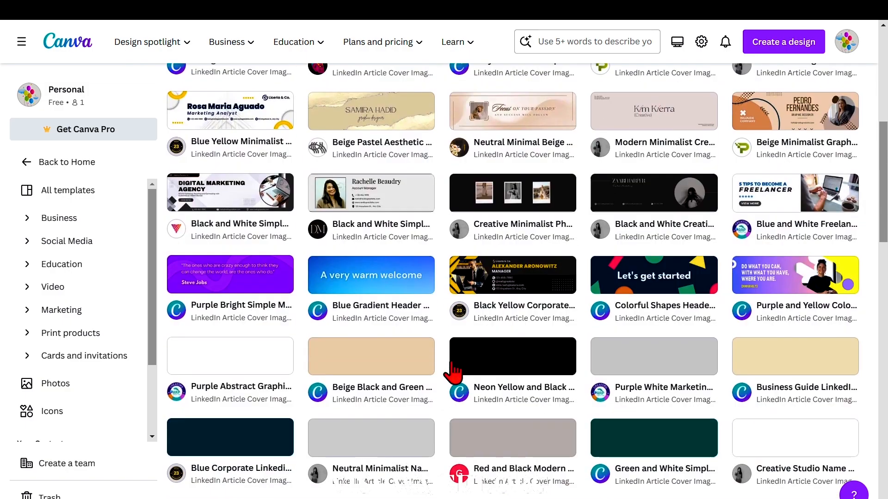
{"action": "scroll", "coordinate": [456, 367], "scroll_direction": "down", "scroll_amount": 9}
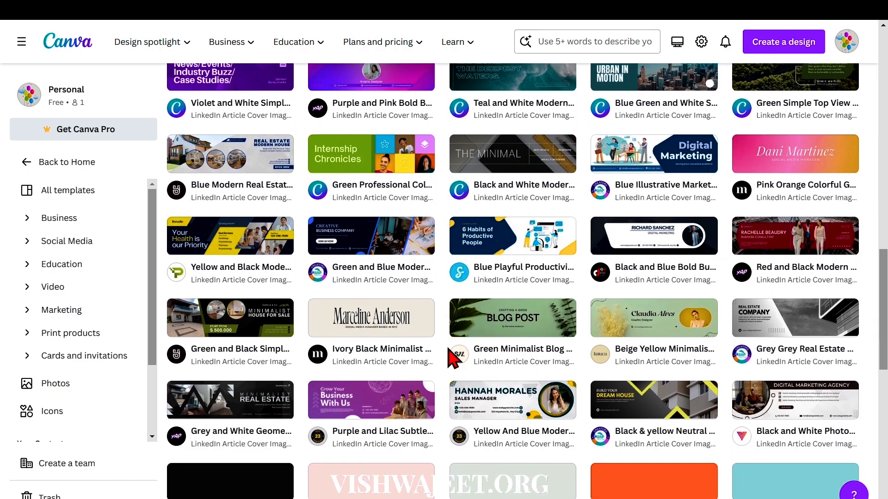
{"action": "scroll", "coordinate": [451, 358], "scroll_direction": "down", "scroll_amount": 10}
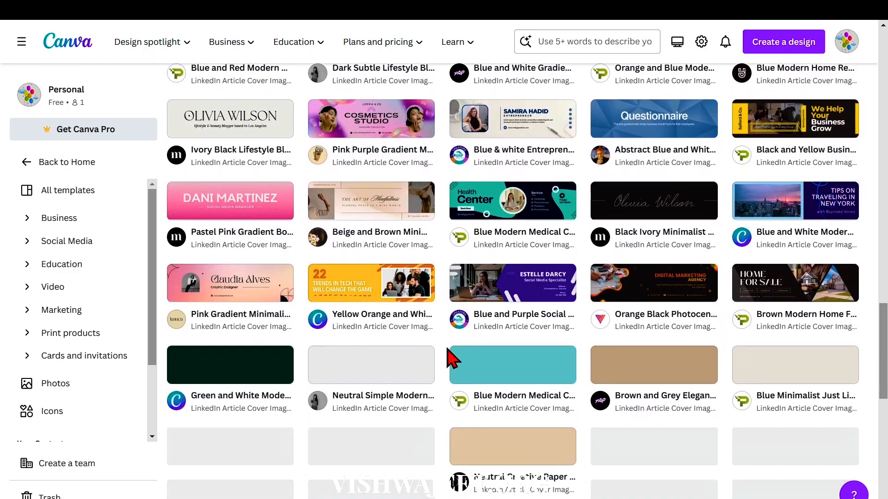
{"action": "scroll", "coordinate": [454, 353], "scroll_direction": "up", "scroll_amount": 20}
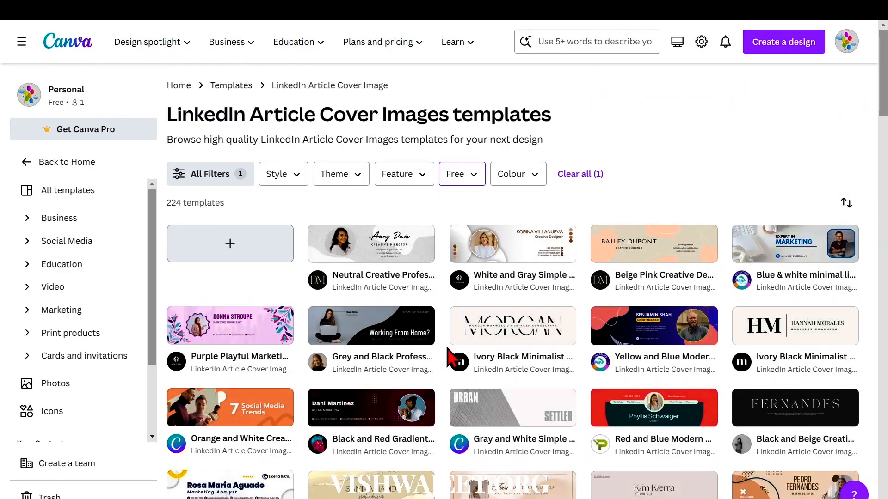
{"action": "left_click", "coordinate": [282, 175]}
{"action": "left_click", "coordinate": [273, 208]}
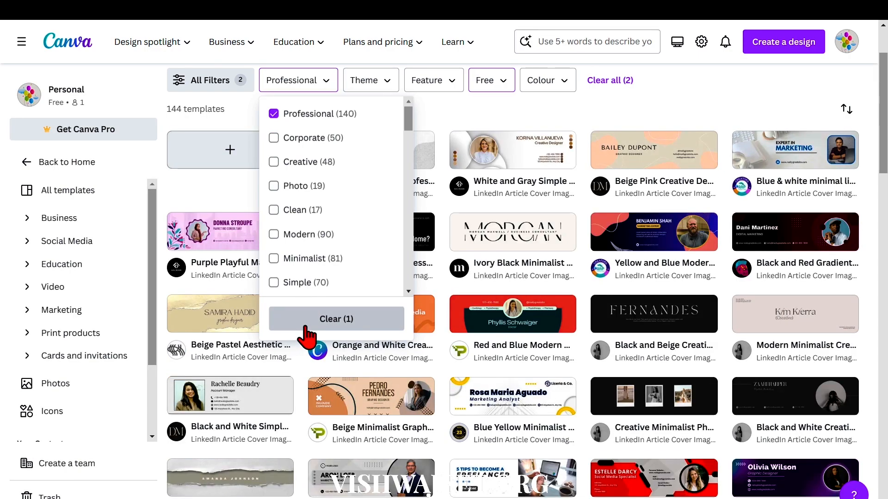
{"action": "left_click", "coordinate": [274, 138]}
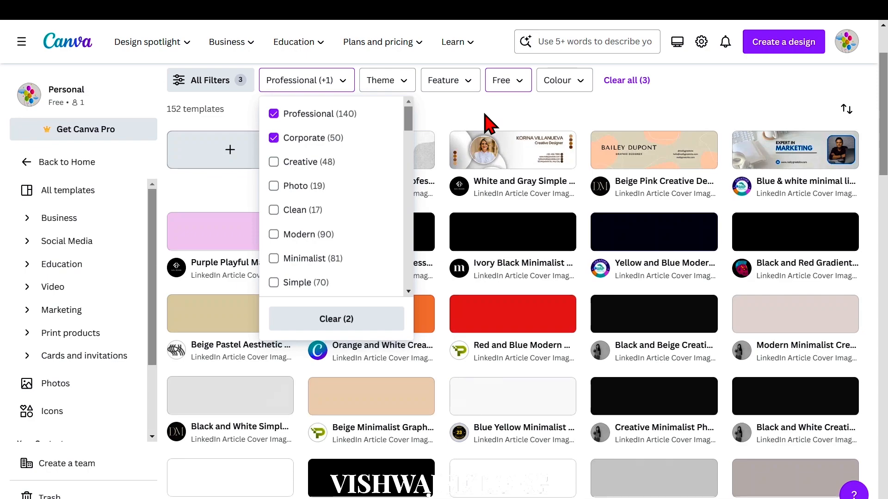
{"action": "left_click", "coordinate": [486, 123]}
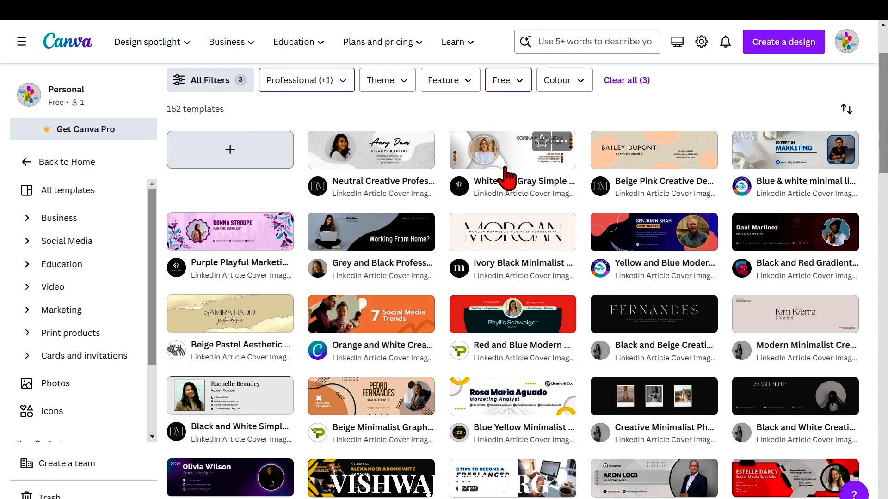
Choose the Purple White Marketing Manager Modern Profile cover template and open it for customising.
{"action": "scroll", "coordinate": [552, 398], "scroll_direction": "down", "scroll_amount": 2}
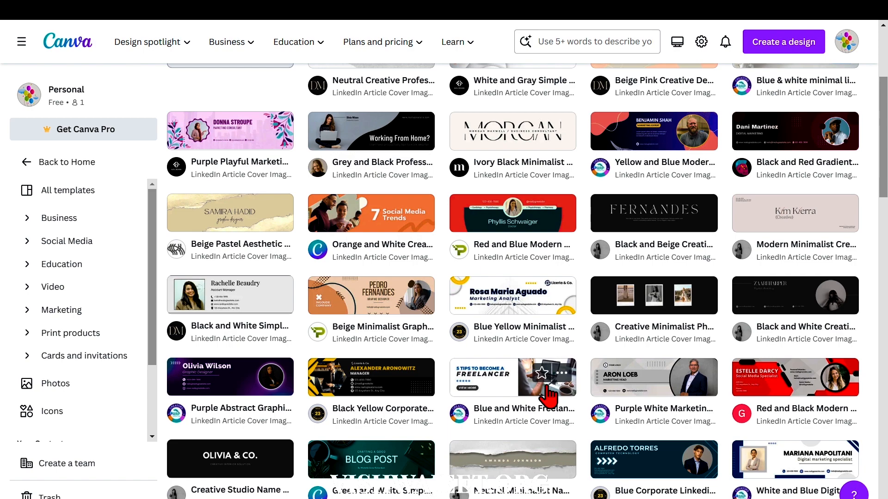
{"action": "scroll", "coordinate": [548, 396], "scroll_direction": "down", "scroll_amount": 2}
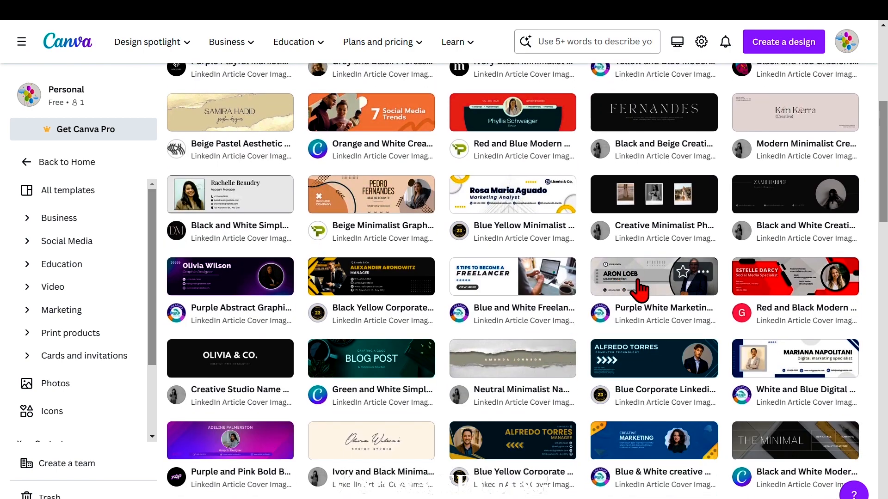
{"action": "left_click", "coordinate": [641, 289]}
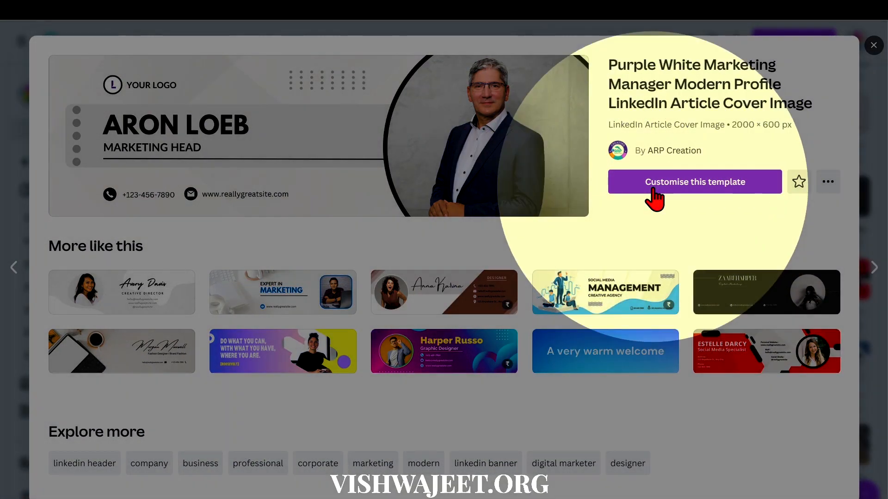
{"action": "left_click", "coordinate": [654, 189]}
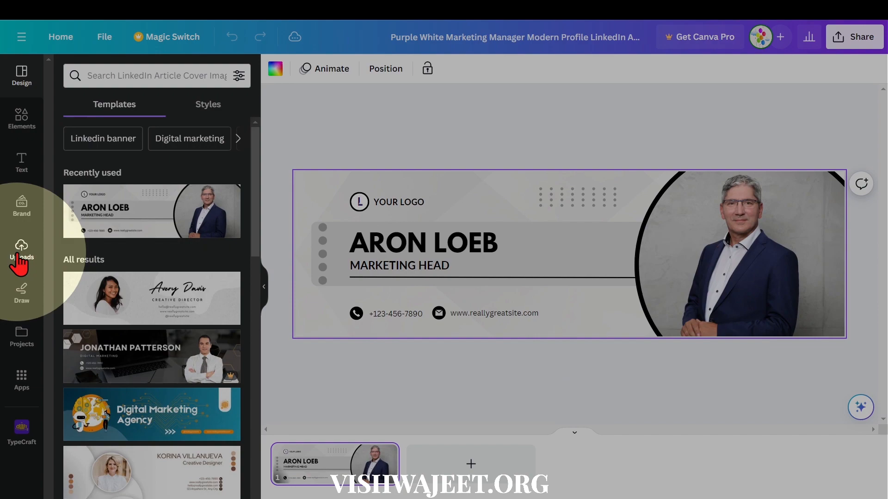
Replace the template's portrait in the circular frame with the uploaded photo of the man in a grey blazer and black shirt.
{"action": "left_click", "coordinate": [25, 255]}
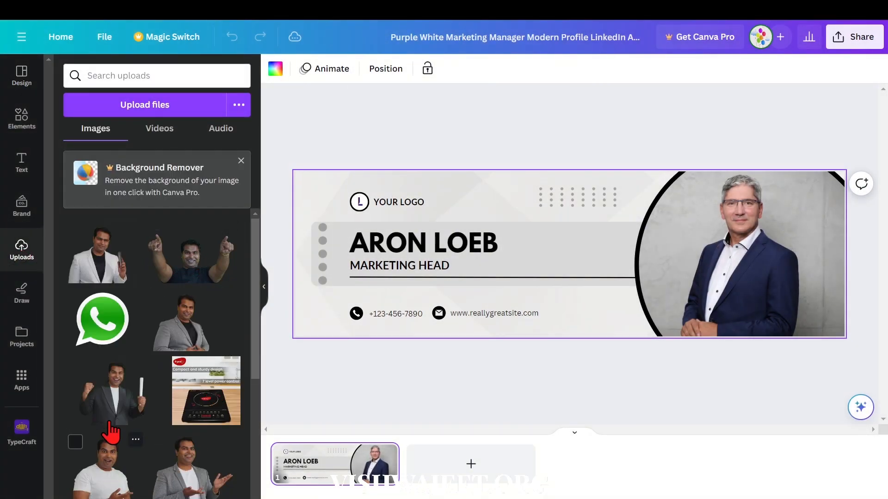
{"action": "scroll", "coordinate": [112, 420], "scroll_direction": "down", "scroll_amount": 8}
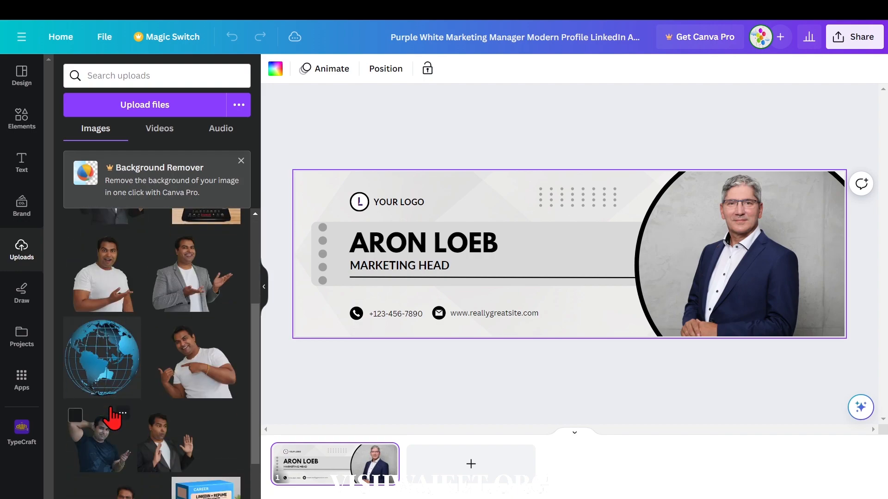
{"action": "scroll", "coordinate": [111, 419], "scroll_direction": "down", "scroll_amount": 5}
{"action": "scroll", "coordinate": [110, 412], "scroll_direction": "up", "scroll_amount": 10}
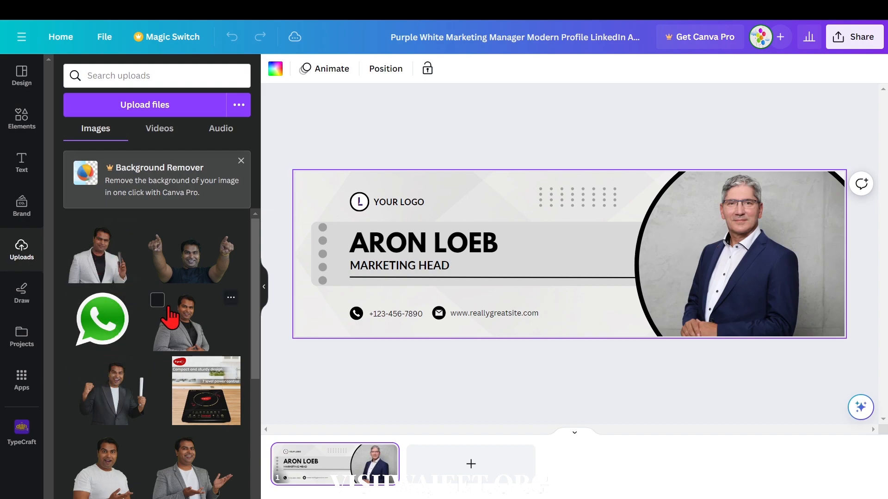
{"action": "left_click", "coordinate": [189, 335]}
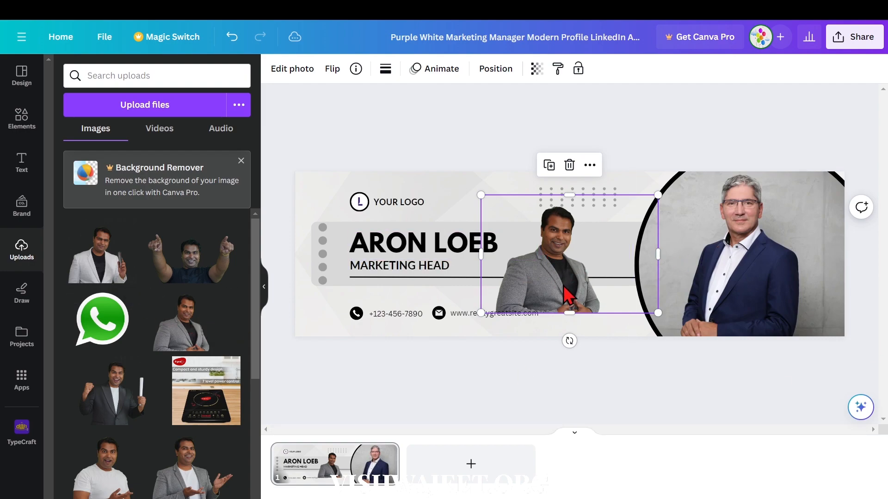
{"action": "left_click_drag", "start_coordinate": [564, 289], "coordinate": [736, 276]}
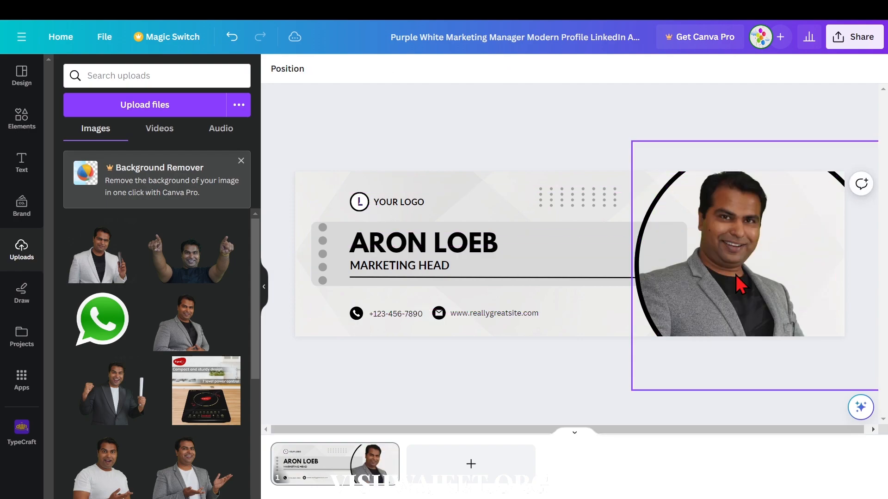
Check the crop and effects options for the portrait in the circular frame.
{"action": "left_click", "coordinate": [736, 275]}
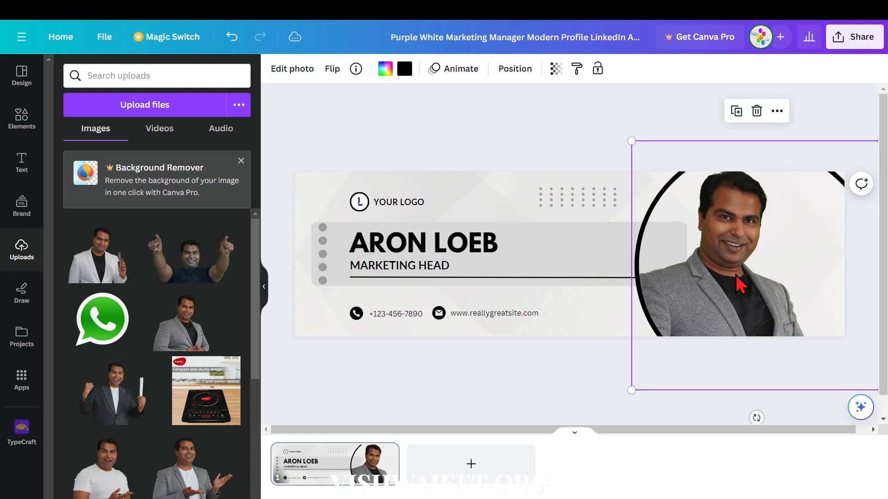
{"action": "double_click", "coordinate": [736, 275]}
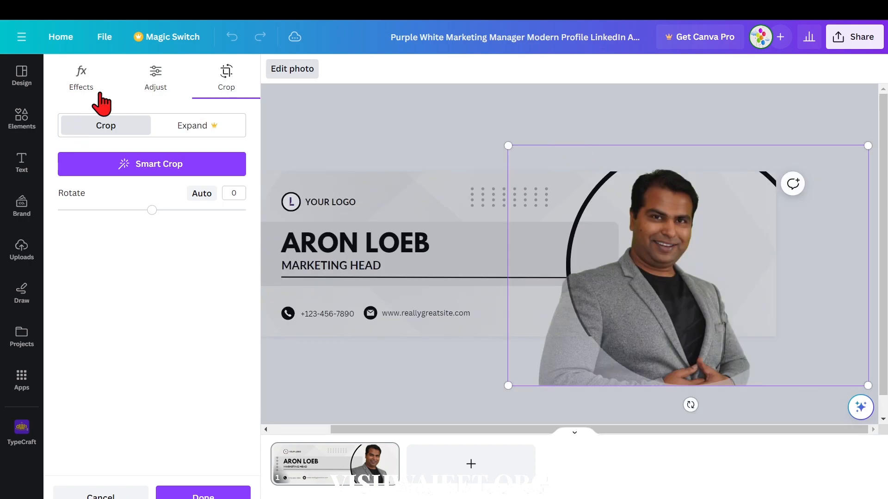
{"action": "left_click", "coordinate": [80, 76]}
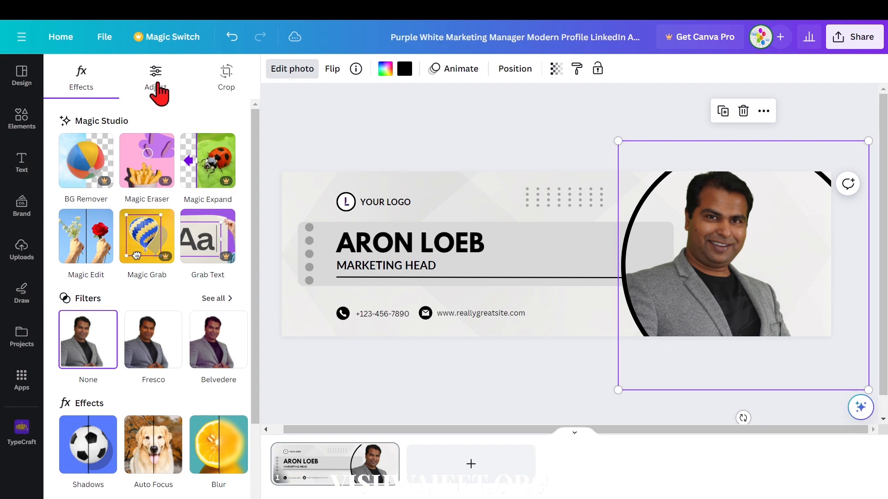
Flip the portrait in the circular frame horizontally.
{"action": "left_click", "coordinate": [330, 75]}
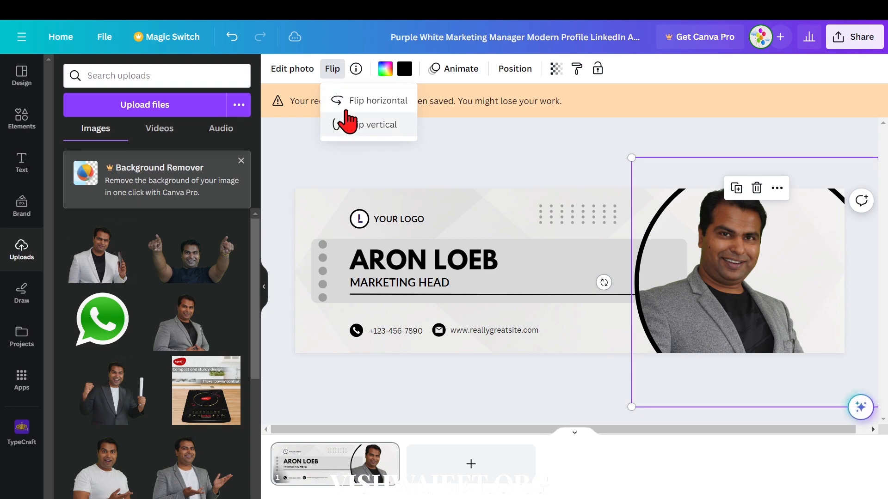
{"action": "left_click", "coordinate": [346, 107]}
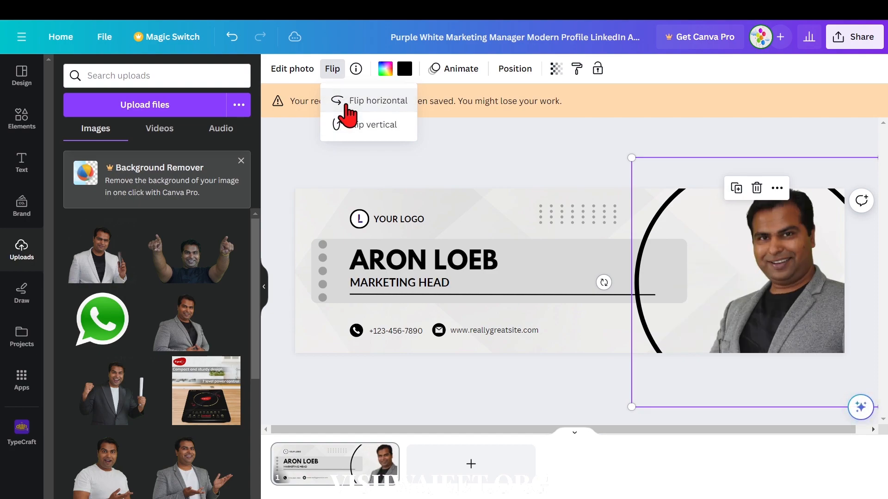
{"action": "left_click", "coordinate": [758, 262]}
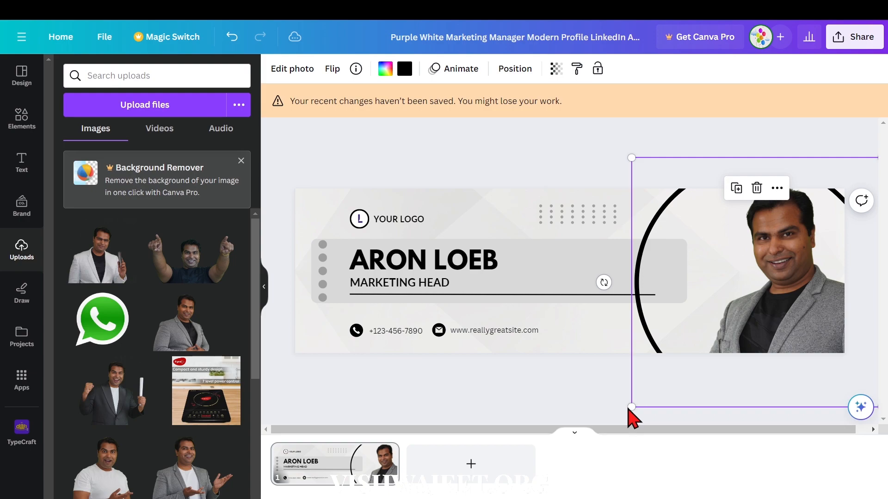
Shrink the circular portrait frame and reposition it so the circle fits the cover's height beside the grey name banner.
{"action": "left_click_drag", "start_coordinate": [634, 406], "coordinate": [690, 356]}
{"action": "left_click_drag", "start_coordinate": [764, 317], "coordinate": [752, 278]}
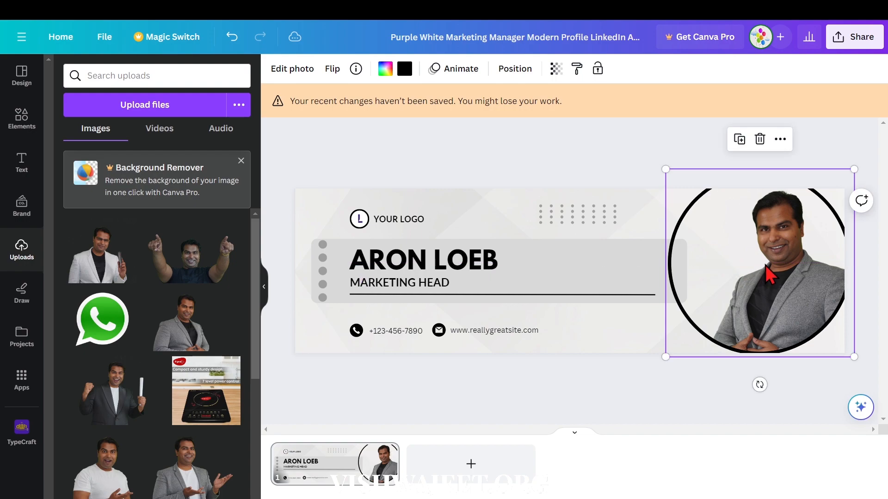
Adjust the portrait photo by raising its temperature and brightness and setting sharpness to 25.
{"action": "double_click", "coordinate": [765, 264]}
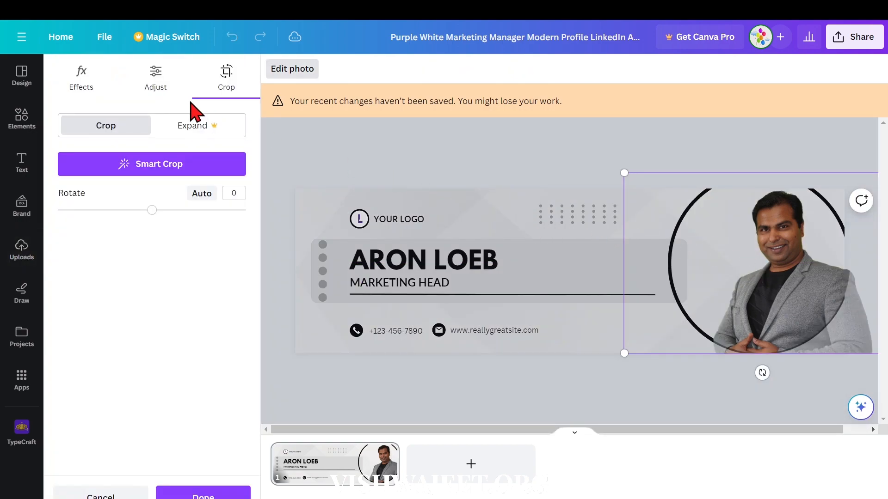
{"action": "left_click", "coordinate": [165, 87]}
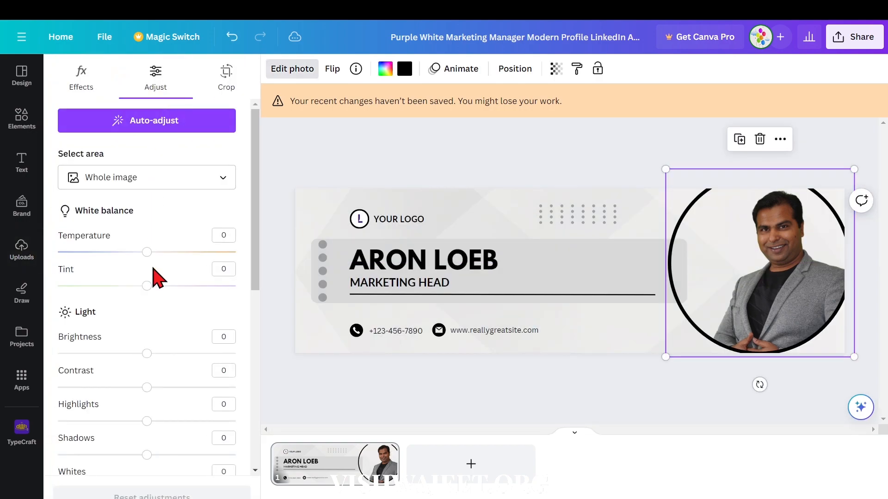
{"action": "left_click_drag", "start_coordinate": [146, 252], "coordinate": [173, 252]}
{"action": "left_click_drag", "start_coordinate": [148, 354], "coordinate": [176, 354]}
{"action": "left_click_drag", "start_coordinate": [146, 387], "coordinate": [169, 393]}
{"action": "scroll", "coordinate": [111, 409], "scroll_direction": "down", "scroll_amount": 5}
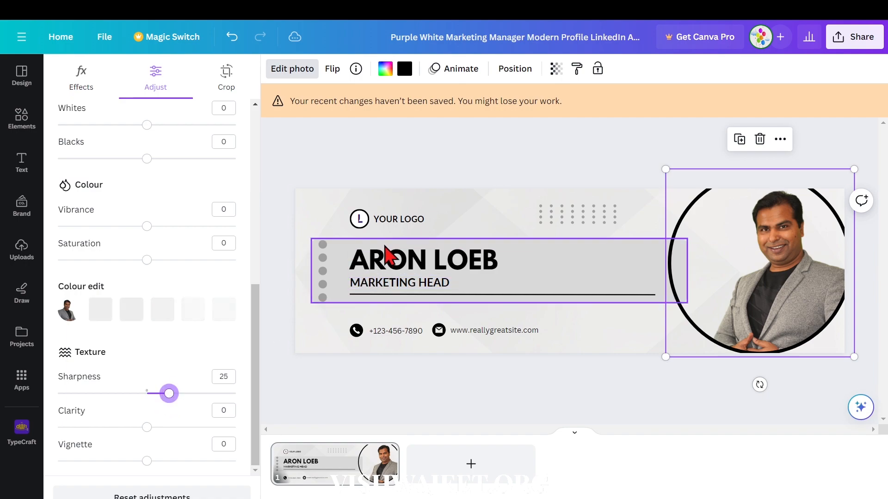
Replace the sample name heading with the title PROF. and the person's full name, widening its text box to fit one line.
{"action": "double_click", "coordinate": [384, 261]}
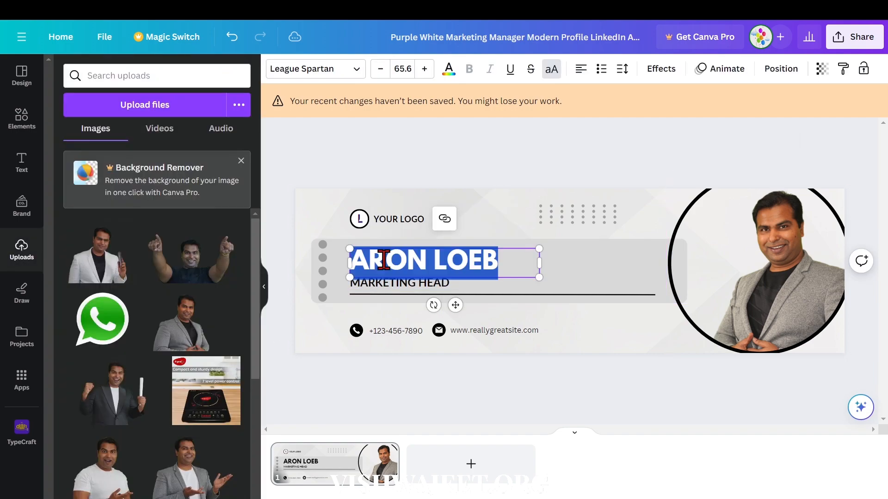
{"action": "type", "text": "PROF"}
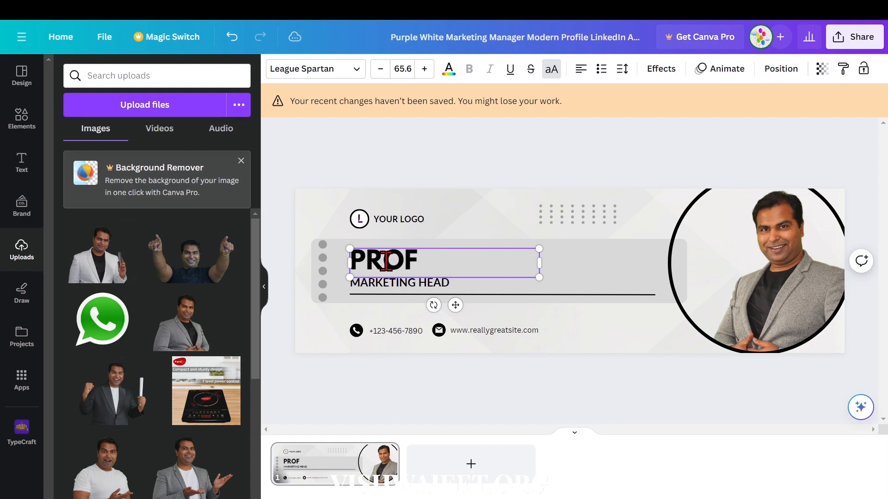
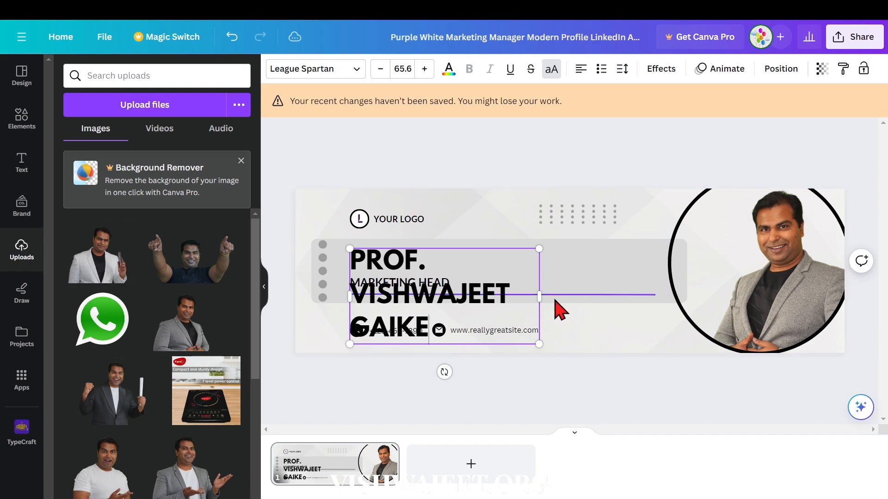
{"action": "left_click_drag", "start_coordinate": [540, 294], "coordinate": [690, 285]}
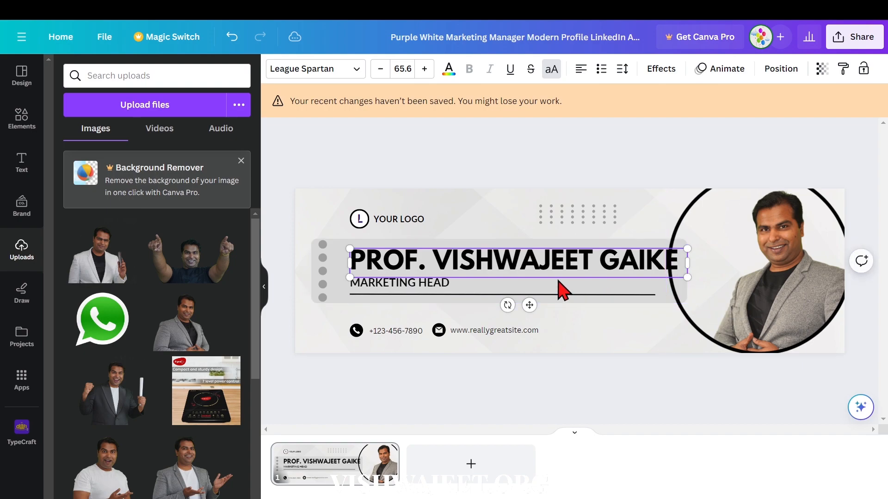
Reduce the name heading's font size to 59.6.
{"action": "double_click", "coordinate": [539, 276]}
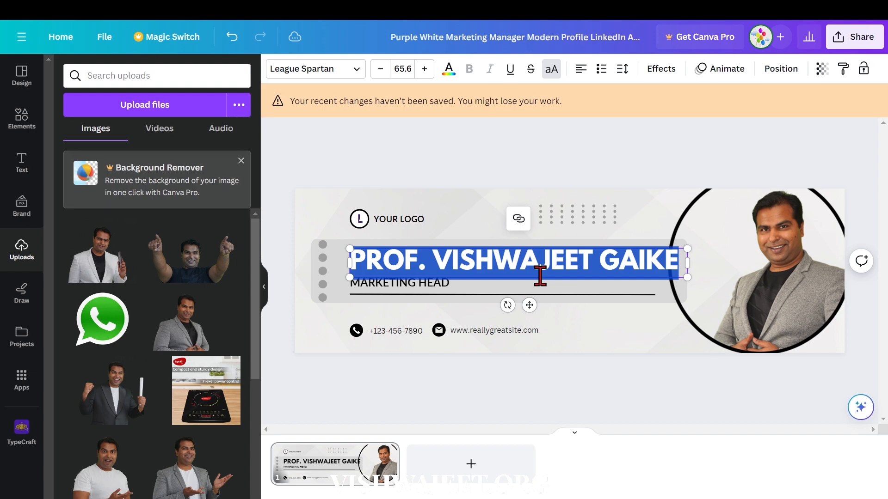
{"action": "left_click", "coordinate": [381, 69]}
{"action": "left_click", "coordinate": [381, 69]}
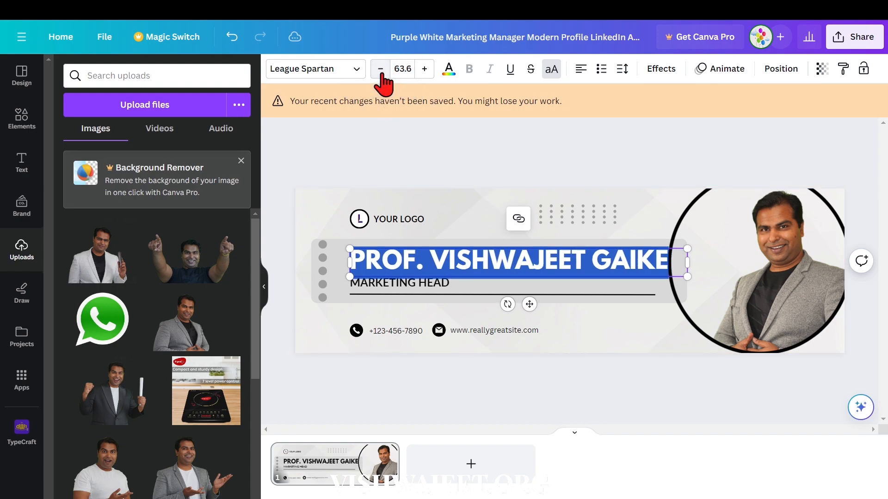
{"action": "left_click", "coordinate": [381, 69]}
{"action": "left_click", "coordinate": [380, 69]}
{"action": "left_click", "coordinate": [381, 69]}
{"action": "left_click", "coordinate": [380, 70]}
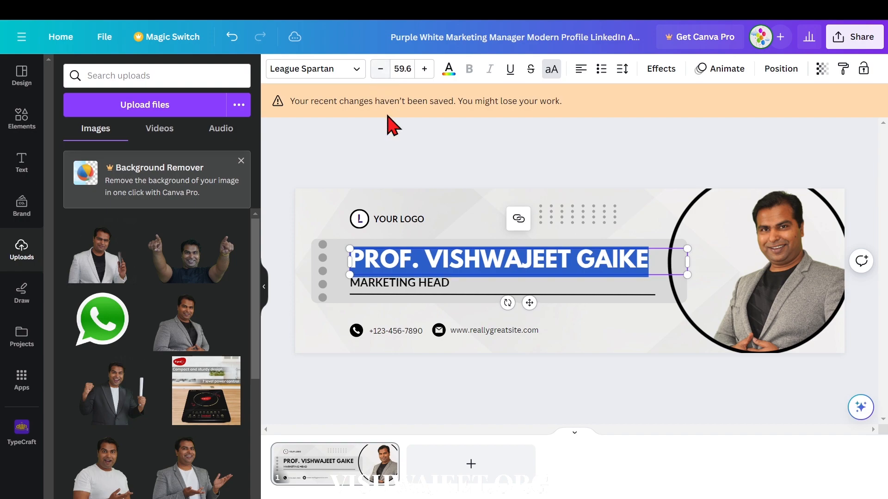
Replace the job title under the name with CAREER COUNSELLOR and widen its text box to fit one line.
{"action": "double_click", "coordinate": [440, 290]}
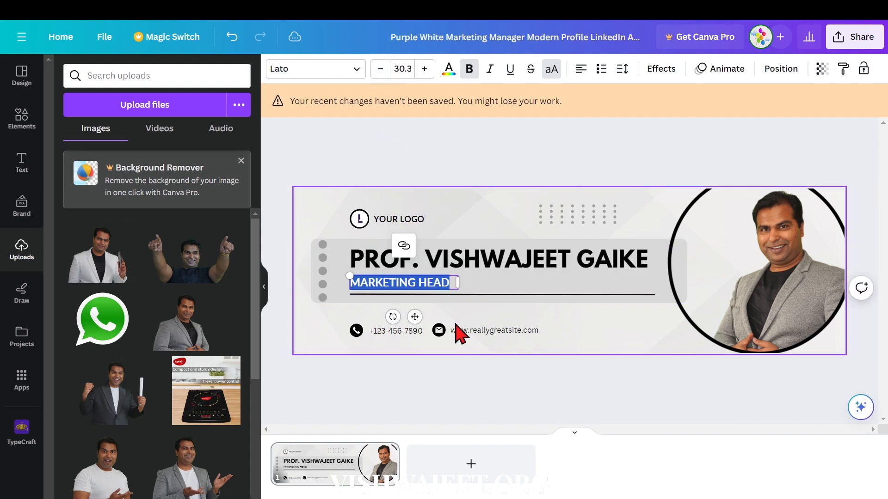
{"action": "type", "text": "CA"}
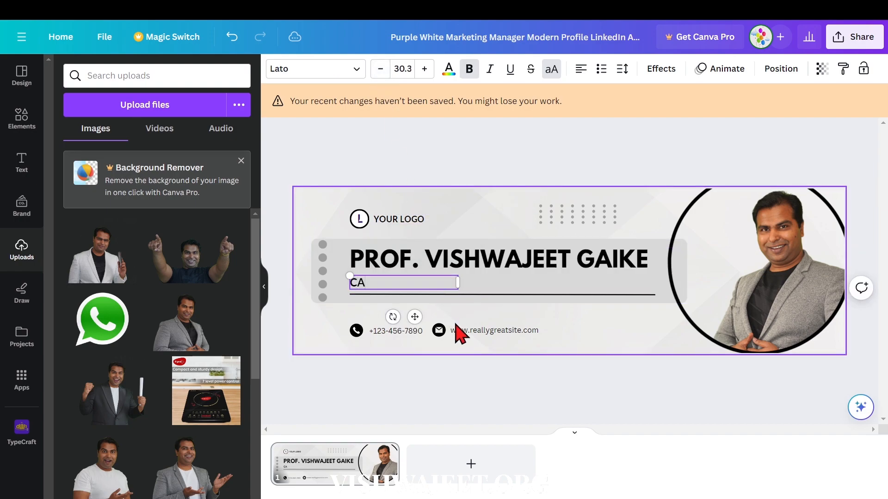
{"action": "type", "text": "REER COUNSELL"}
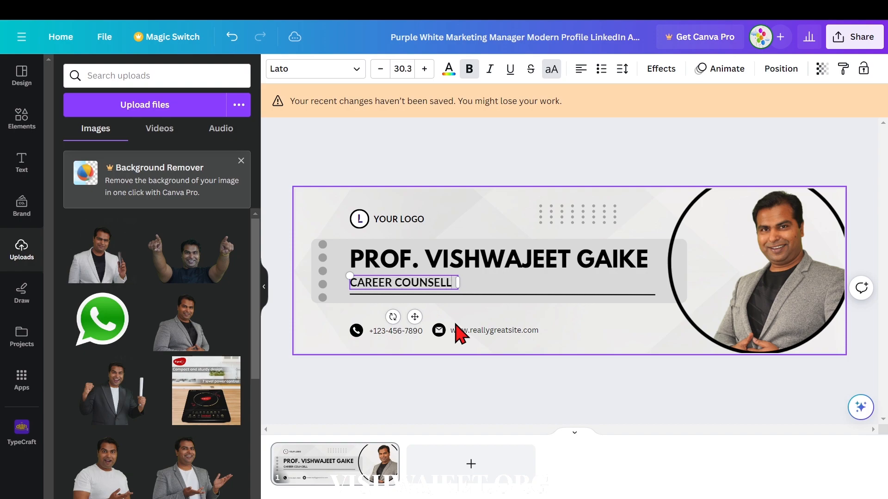
{"action": "type", "text": "OR"}
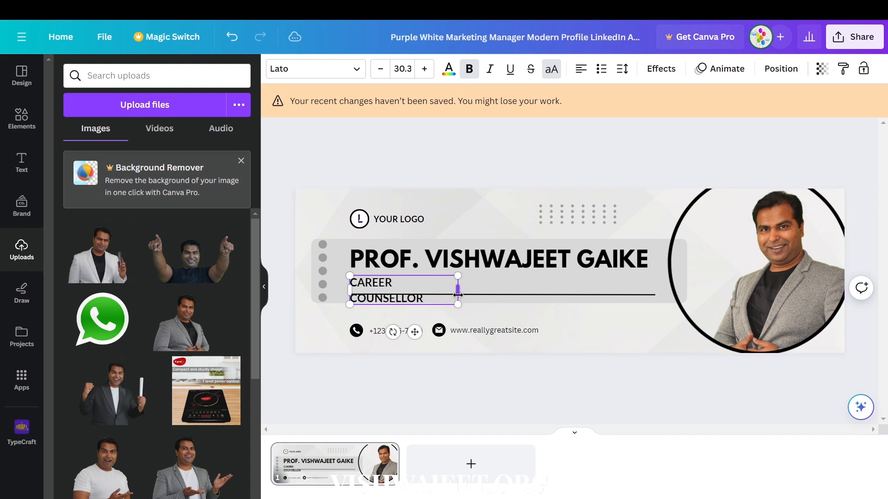
{"action": "left_click", "coordinate": [266, 287]}
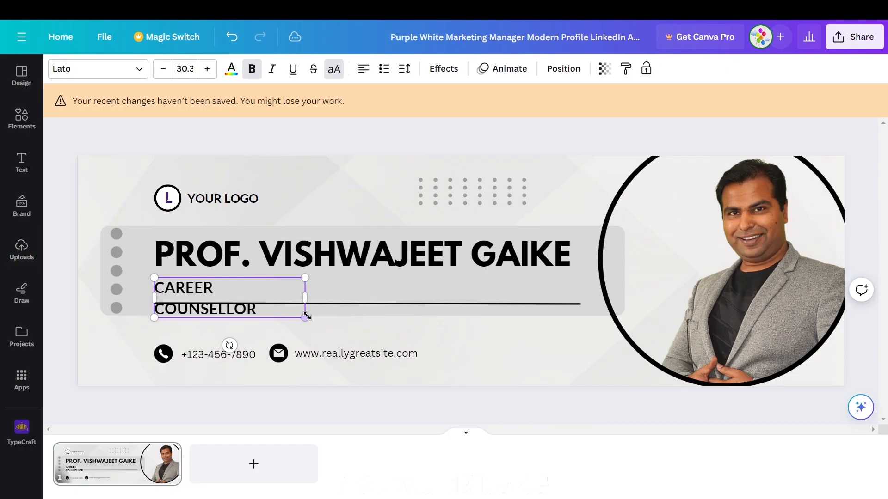
{"action": "left_click_drag", "start_coordinate": [307, 297], "coordinate": [334, 287]}
Replace the YOUR LOGO text with VISHWAJEET.ORG and widen its text box to fit one line.
{"action": "left_click", "coordinate": [221, 199]}
{"action": "left_click", "coordinate": [221, 199]}
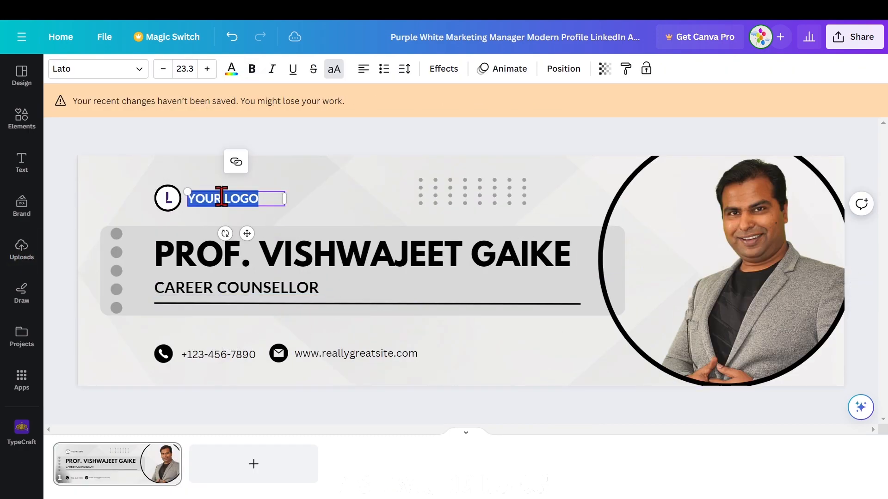
{"action": "type", "text": "VISHWAJEET.ORG"}
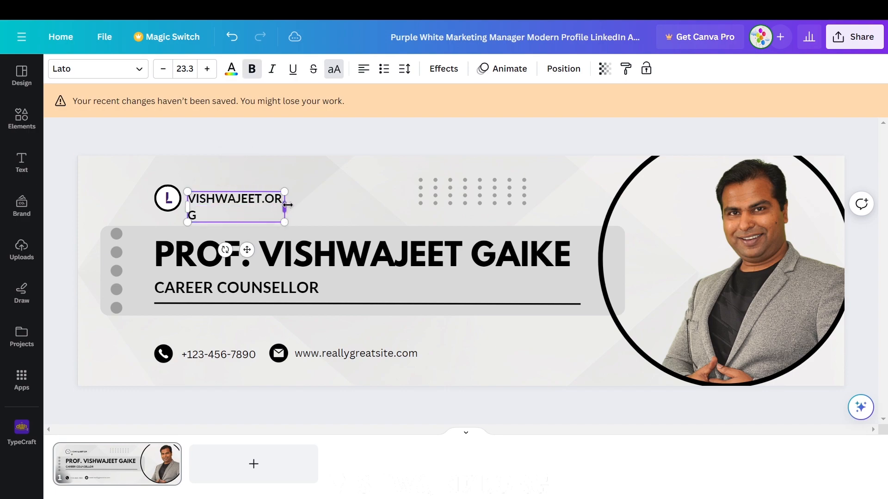
{"action": "left_click_drag", "start_coordinate": [288, 205], "coordinate": [303, 204]}
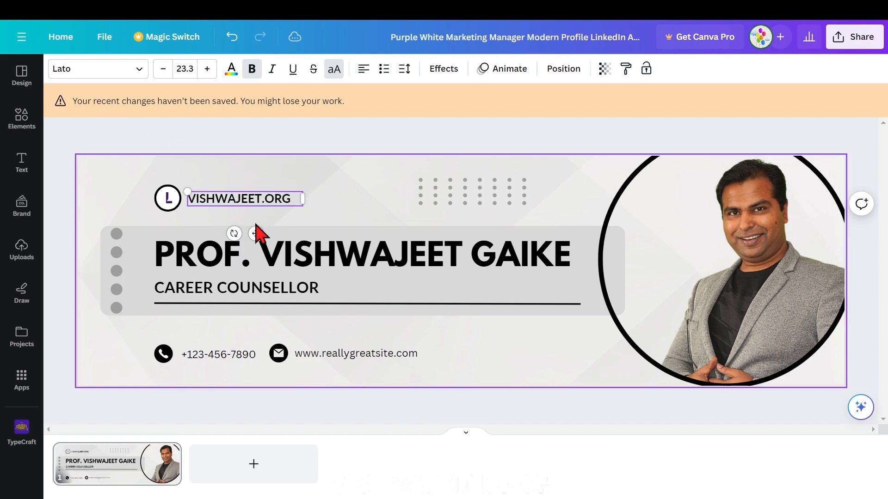
Format the VISHWAJEET.ORG text in bold Playfair Display SC at font size 27.3.
{"action": "key", "text": "ctrl+a"}
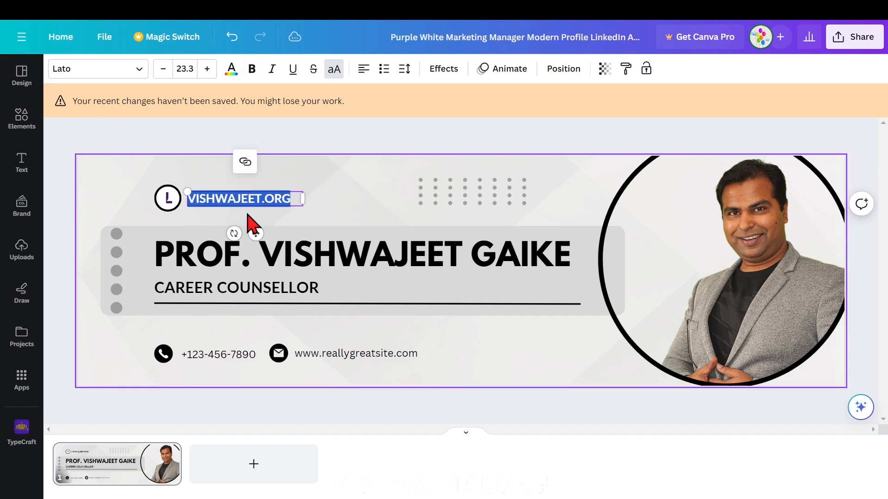
{"action": "left_click", "coordinate": [140, 69]}
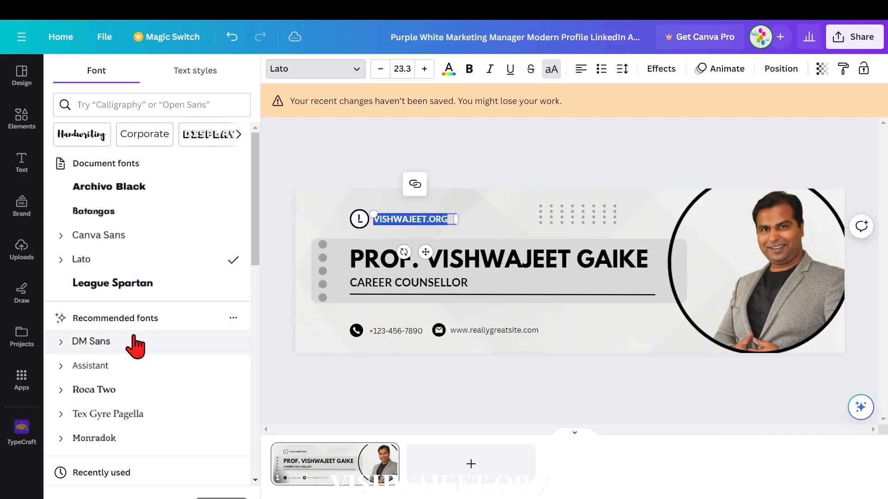
{"action": "scroll", "coordinate": [136, 352], "scroll_direction": "down", "scroll_amount": 15}
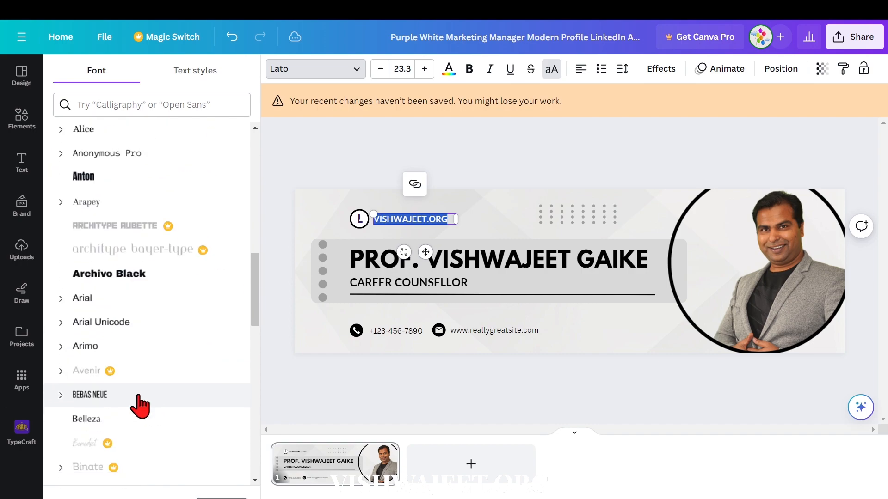
{"action": "scroll", "coordinate": [139, 404], "scroll_direction": "down", "scroll_amount": 10}
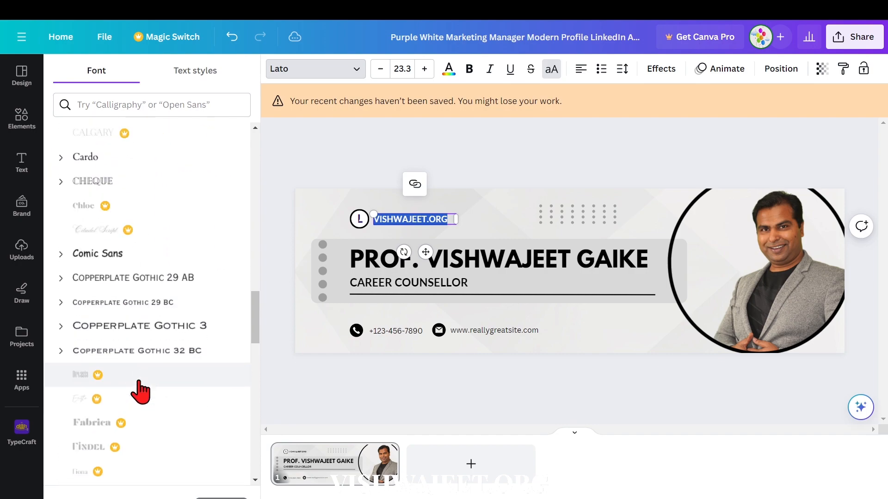
{"action": "scroll", "coordinate": [138, 396], "scroll_direction": "down", "scroll_amount": 5}
{"action": "scroll", "coordinate": [141, 277], "scroll_direction": "up", "scroll_amount": 20}
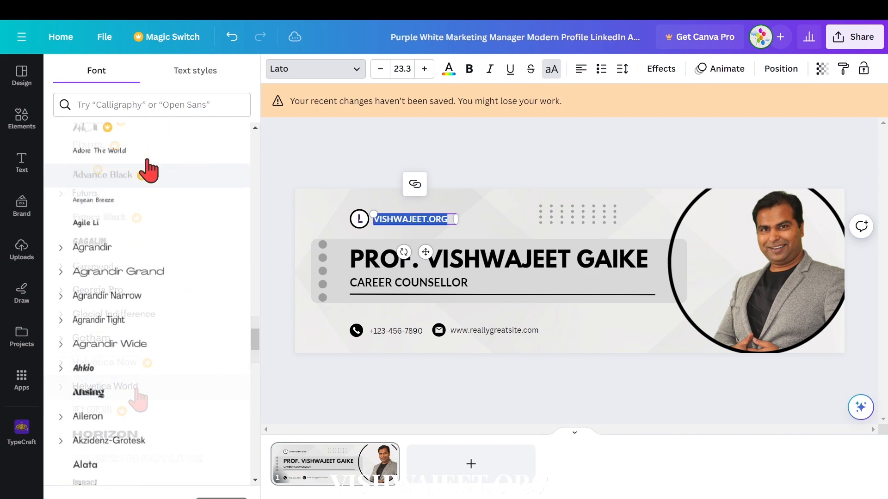
{"action": "left_click", "coordinate": [141, 104]}
{"action": "type", "text": "pla"}
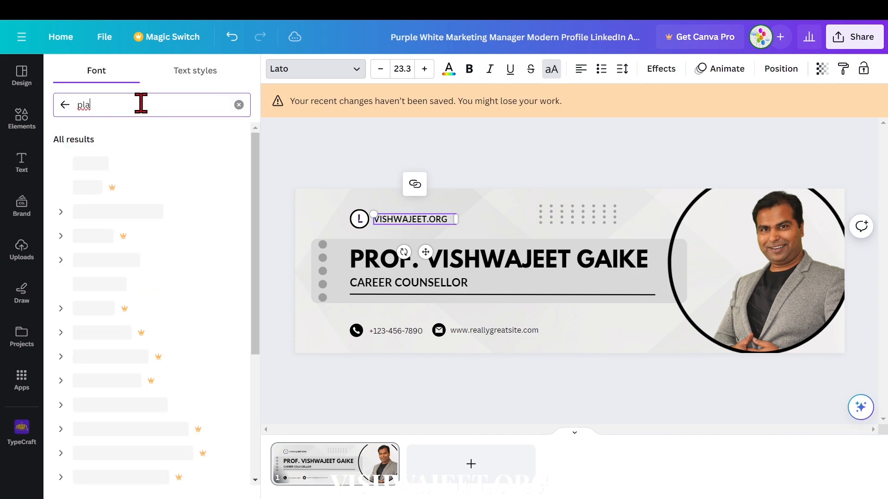
{"action": "type", "text": "yfair"}
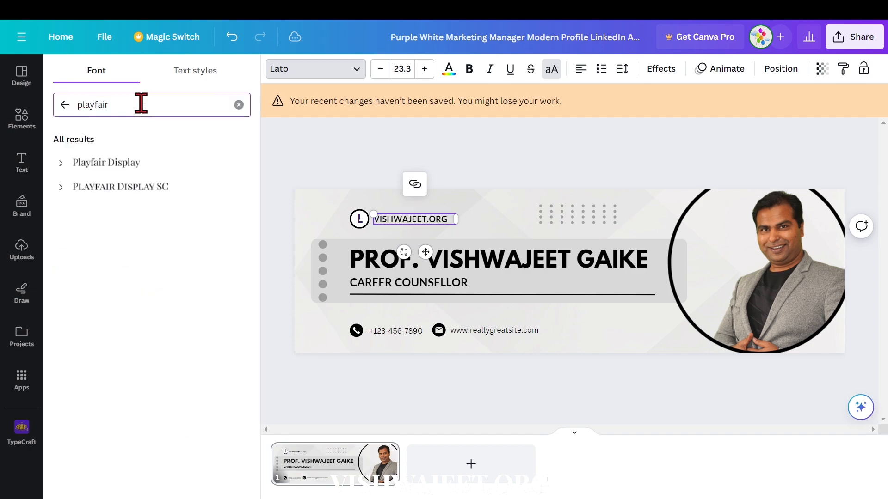
{"action": "left_click", "coordinate": [116, 188]}
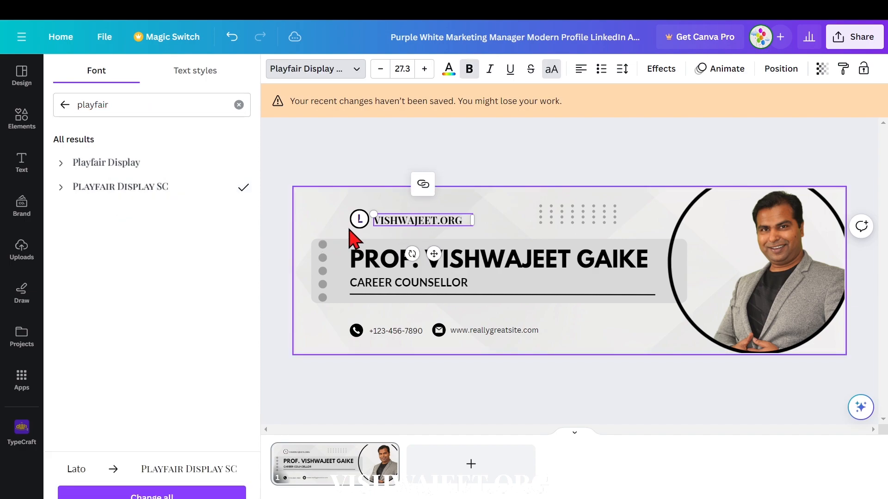
Delete the letter L and its circle from the logo beside the VISHWAJEET.ORG text.
{"action": "left_click", "coordinate": [363, 250]}
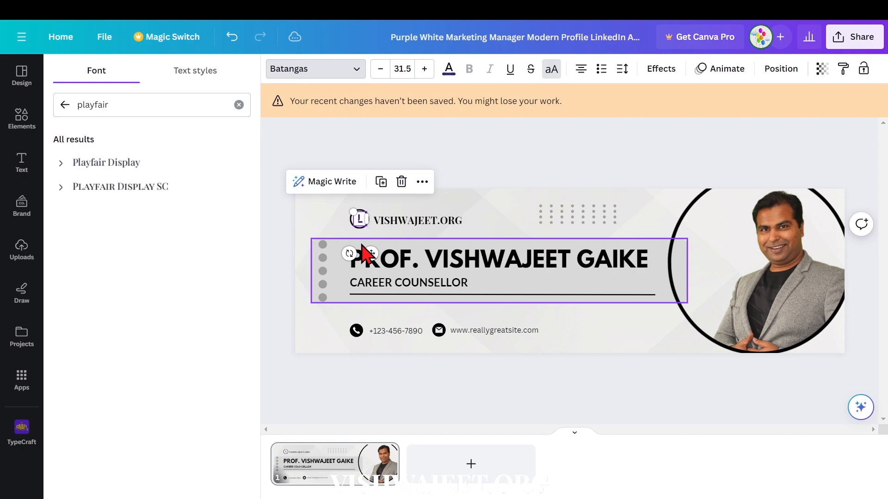
{"action": "key", "text": "Delete"}
{"action": "left_click", "coordinate": [166, 201]}
{"action": "key", "text": "Delete"}
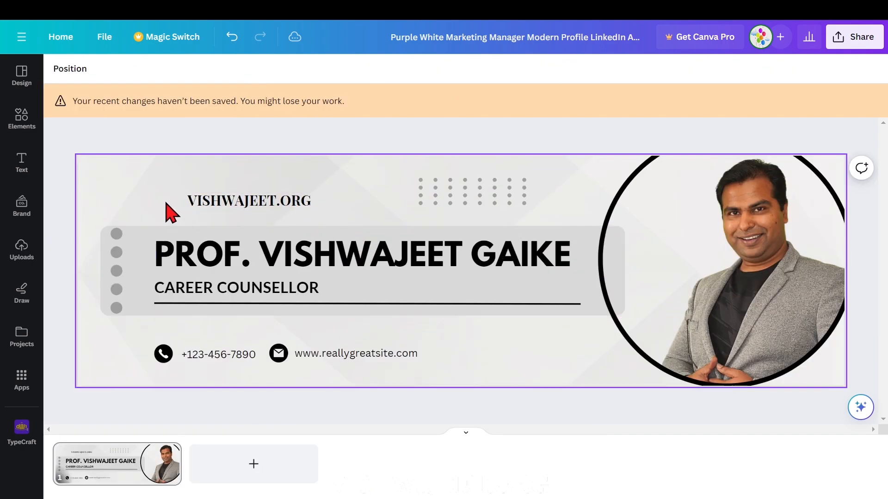
Move the VISHWAJEET.ORG text into the cover's upper-left corner, enlarge it to size 39.3, and widen its box to fit one line.
{"action": "left_click_drag", "start_coordinate": [222, 201], "coordinate": [147, 184]}
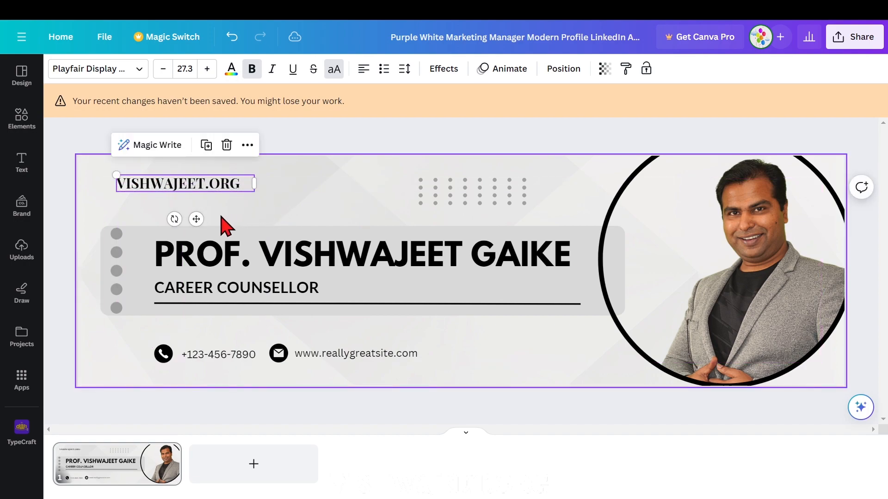
{"action": "left_click", "coordinate": [207, 68]}
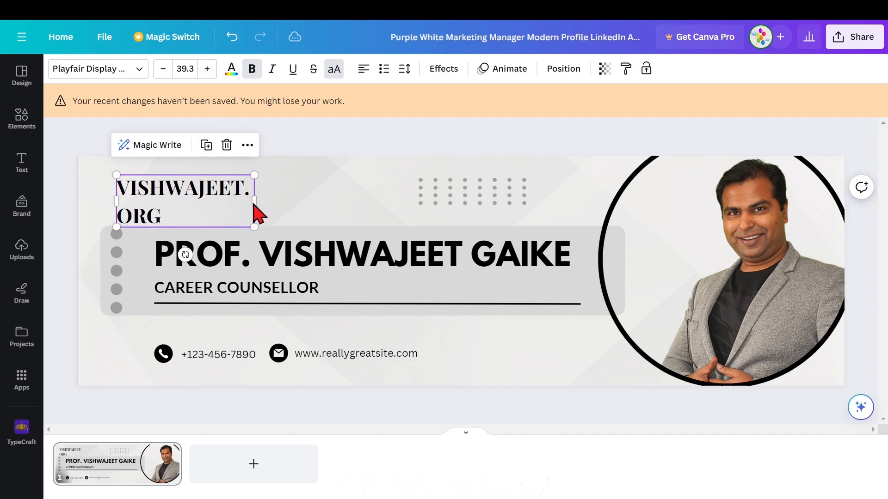
{"action": "left_click_drag", "start_coordinate": [253, 199], "coordinate": [304, 188]}
Replace the sample phone number with the person's own number and shift it slightly closer to the phone icon.
{"action": "double_click", "coordinate": [209, 359]}
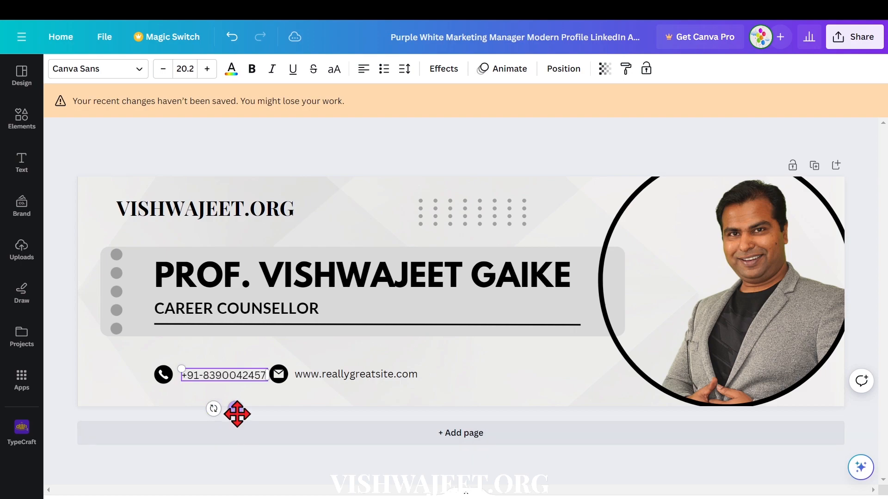
{"action": "left_click_drag", "start_coordinate": [235, 410], "coordinate": [229, 410]}
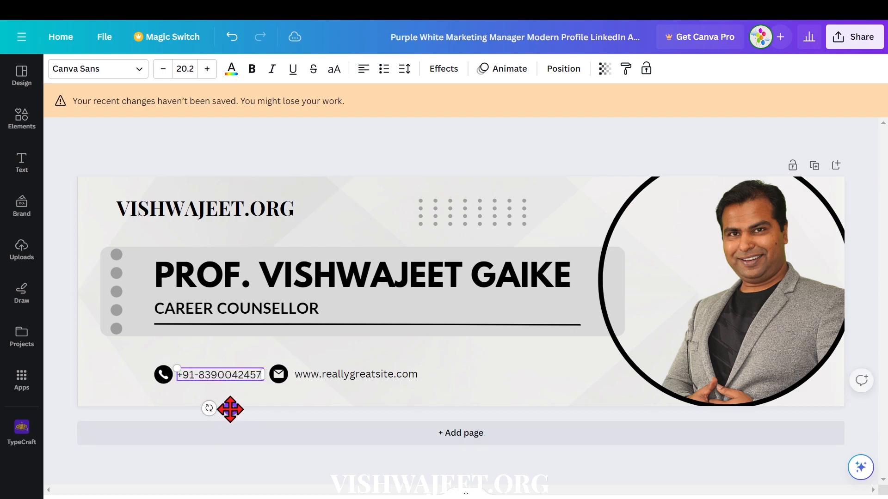
{"action": "left_click", "coordinate": [315, 377]}
{"action": "left_click", "coordinate": [314, 377]}
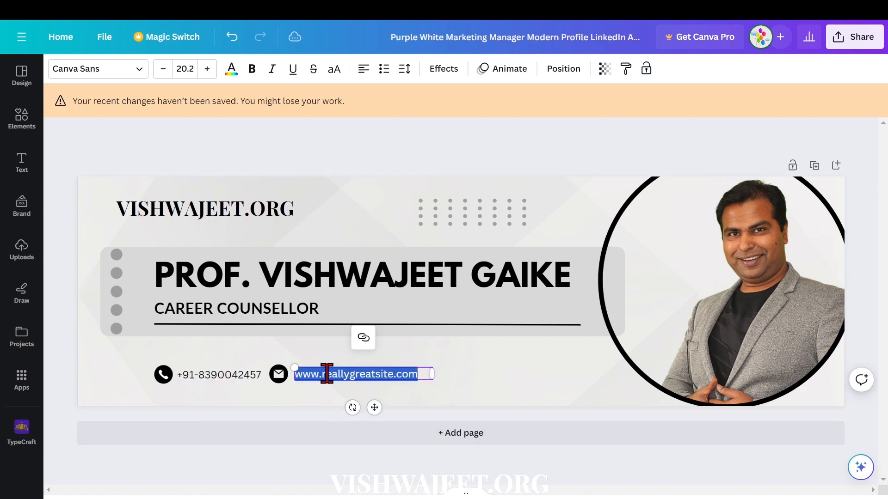
{"action": "left_click", "coordinate": [324, 374]}
{"action": "type", "text": "vishwajeet.org"}
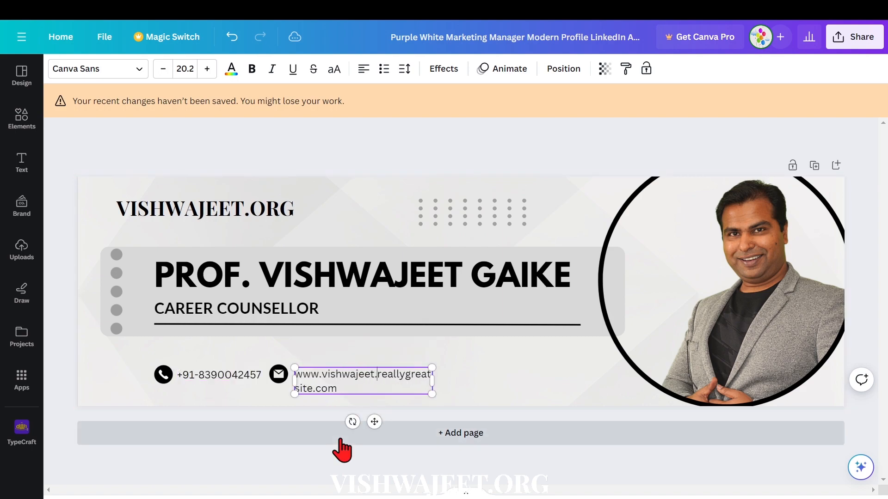
{"action": "key", "text": "Delete"}
{"action": "key", "text": "Delete"}
{"action": "key", "text": "Delete"}
{"action": "key", "text": "Delete"}
{"action": "key", "text": "Delete"}
{"action": "key", "text": "Delete"}
{"action": "key", "text": "Delete"}
{"action": "key", "text": "Delete"}
{"action": "key", "text": "Delete"}
{"action": "key", "text": "Delete"}
{"action": "key", "text": "Delete"}
{"action": "key", "text": "Delete"}
{"action": "key", "text": "Delete"}
{"action": "key", "text": "Delete"}
{"action": "key", "text": "Delete"}
{"action": "key", "text": "Delete"}
{"action": "key", "text": "Delete"}
{"action": "key", "text": "Delete"}
{"action": "key", "text": "Delete"}
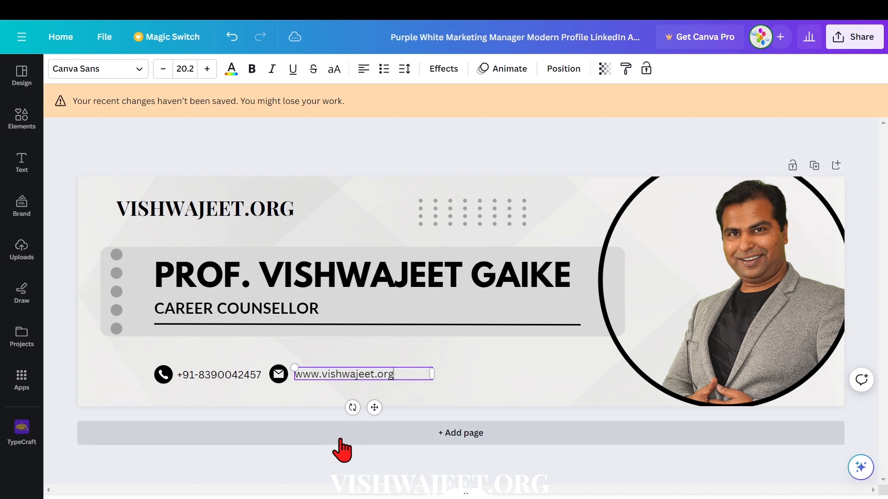
{"action": "left_click", "coordinate": [61, 354]}
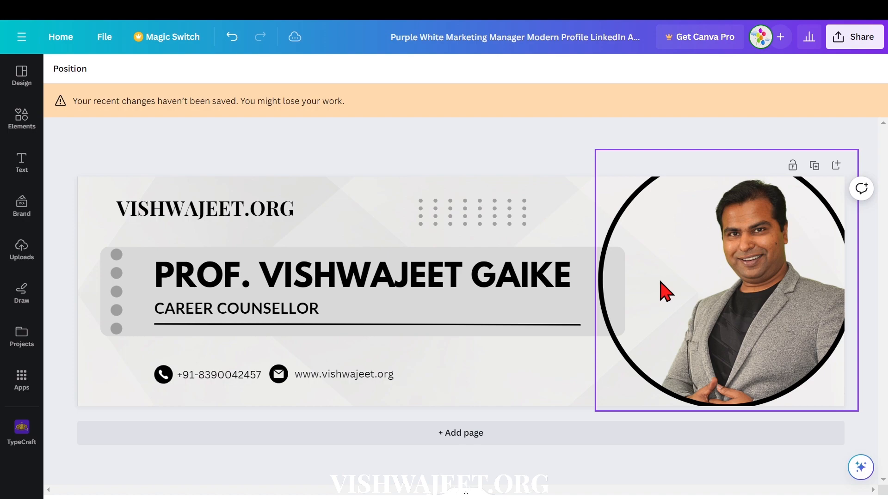
Adjust the portrait photo's whole image to temperature -21, highlights 24 and shadows 22.
{"action": "left_click", "coordinate": [744, 296]}
{"action": "left_click", "coordinate": [73, 67]}
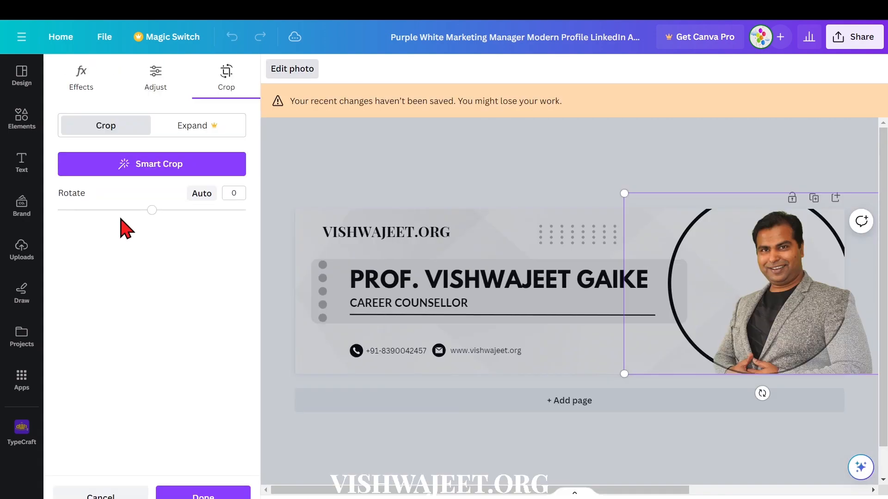
{"action": "left_click", "coordinate": [155, 77]}
{"action": "left_click_drag", "start_coordinate": [172, 252], "coordinate": [128, 252]}
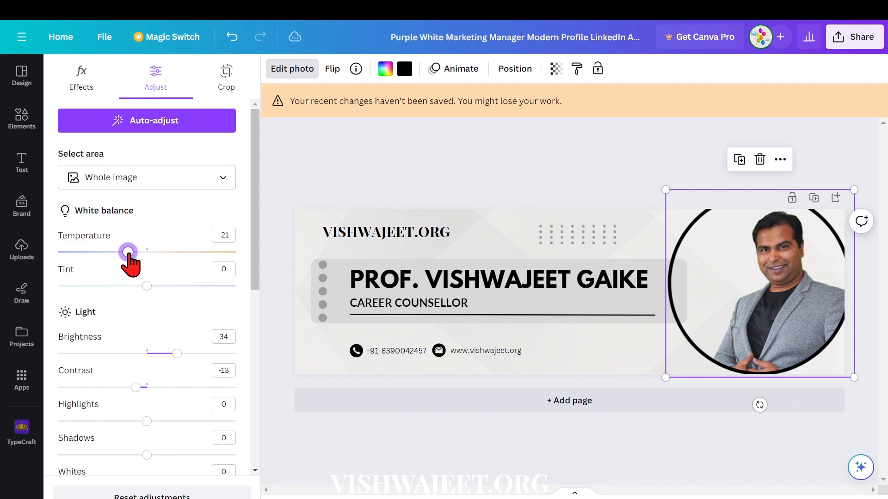
{"action": "left_click_drag", "start_coordinate": [143, 421], "coordinate": [168, 422]}
{"action": "left_click_drag", "start_coordinate": [147, 455], "coordinate": [165, 455]}
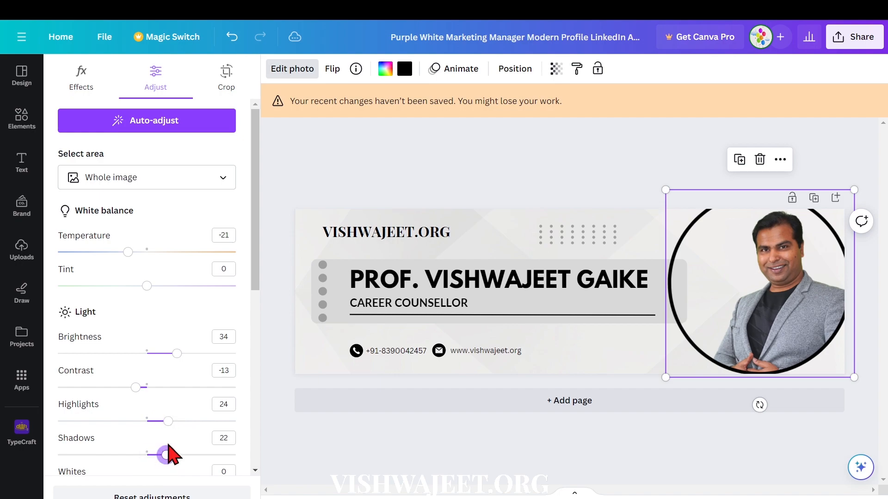
{"action": "left_click", "coordinate": [549, 475]}
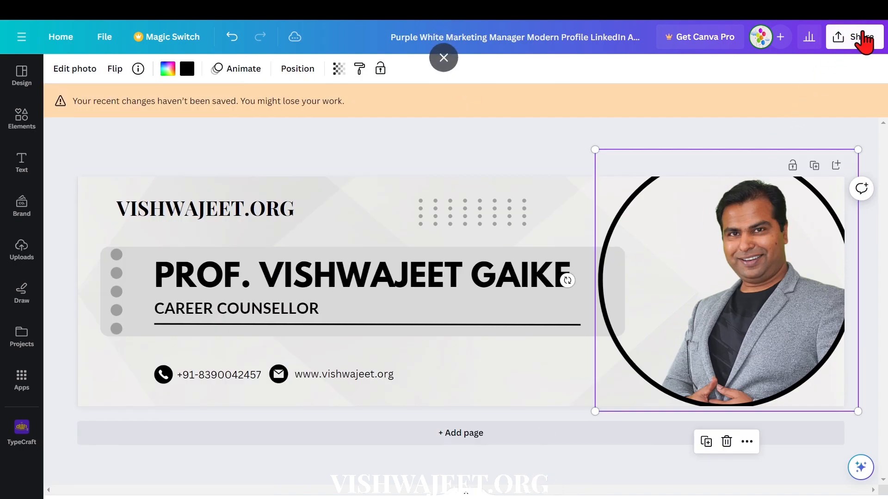
Open the design's download options and limit the page selection to the current page, Page 1.
{"action": "left_click", "coordinate": [856, 40]}
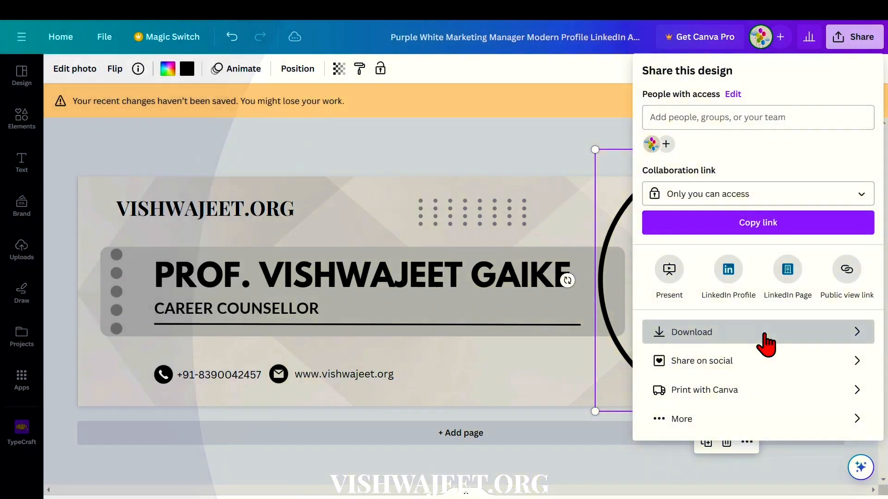
{"action": "left_click", "coordinate": [764, 342]}
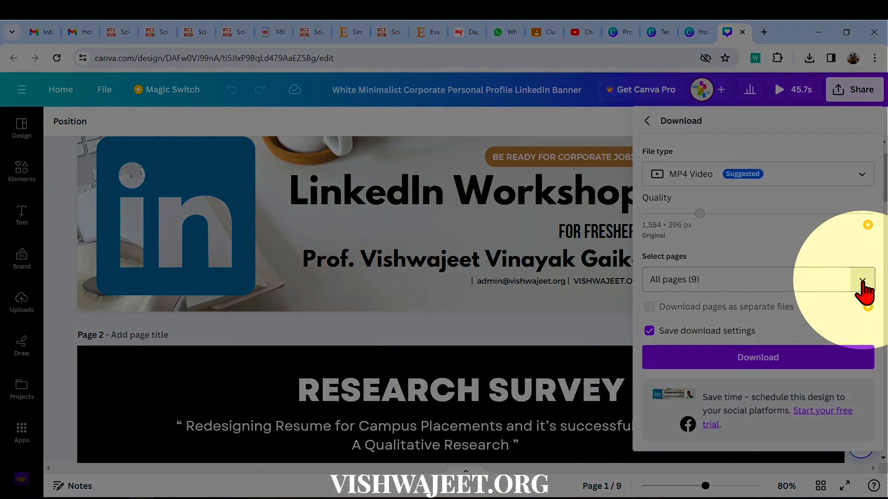
{"action": "left_click", "coordinate": [862, 282]}
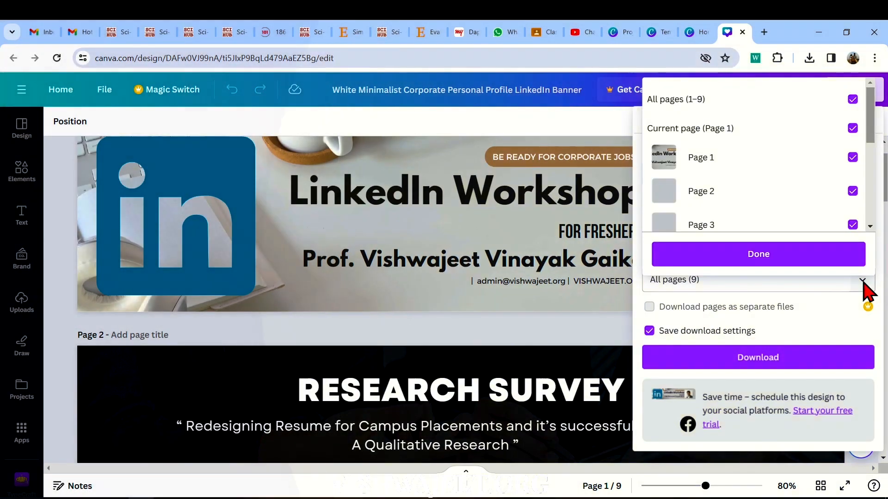
{"action": "left_click", "coordinate": [853, 100]}
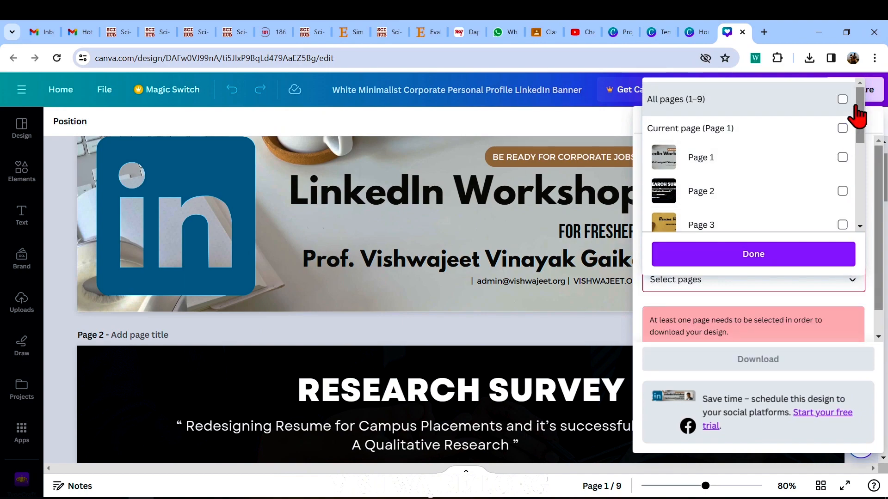
{"action": "left_click", "coordinate": [843, 129]}
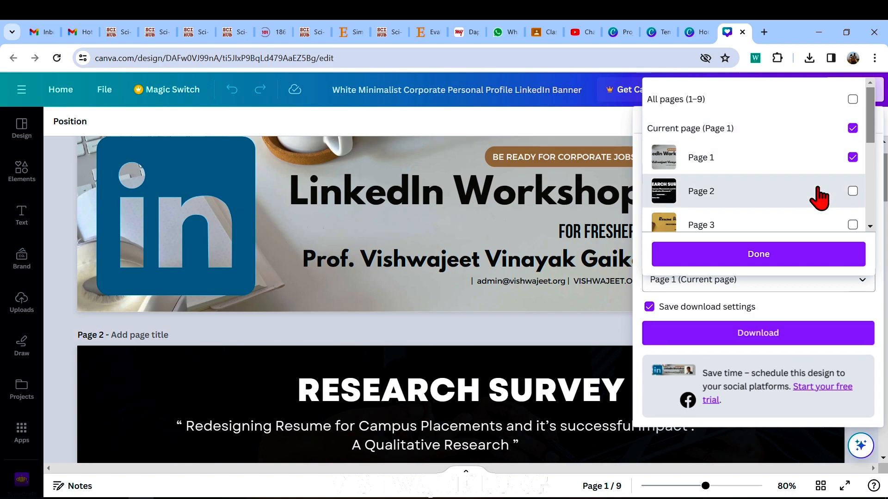
{"action": "left_click", "coordinate": [770, 264]}
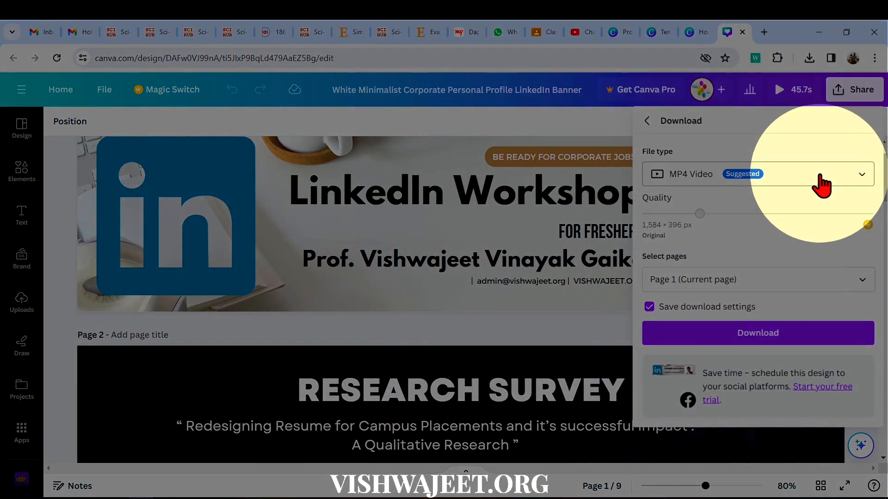
Set the download file type to PNG.
{"action": "left_click", "coordinate": [821, 178]}
{"action": "scroll", "coordinate": [792, 263], "scroll_direction": "up", "scroll_amount": 2}
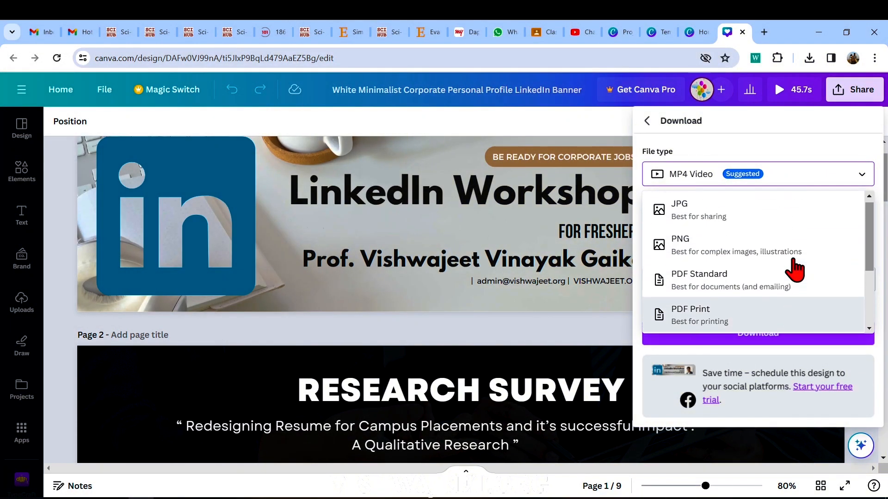
{"action": "left_click", "coordinate": [742, 268]}
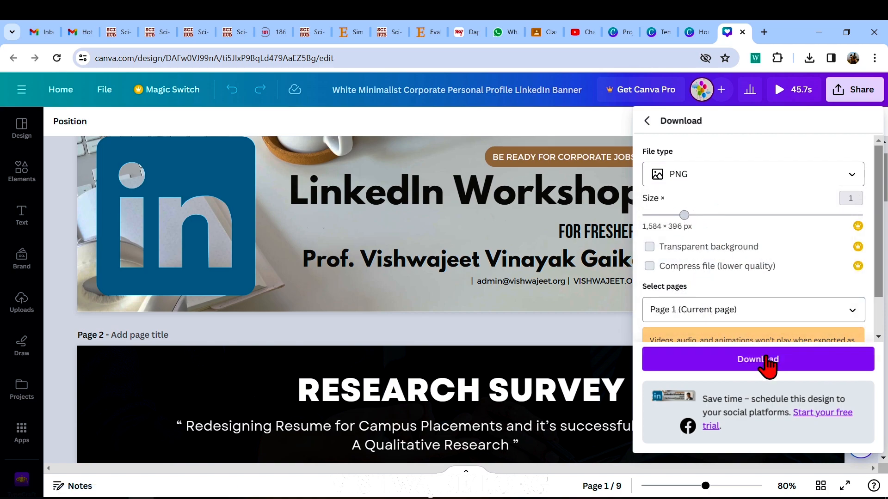
Download the page into the Downloads folder as "linkedin cover banner" and open the saved image.
{"action": "left_click", "coordinate": [764, 365]}
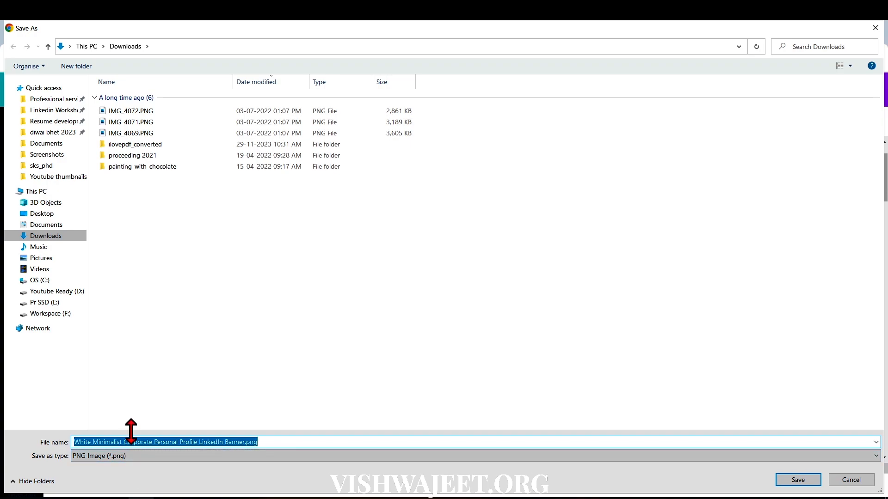
{"action": "type", "text": "linkedin cover banner"}
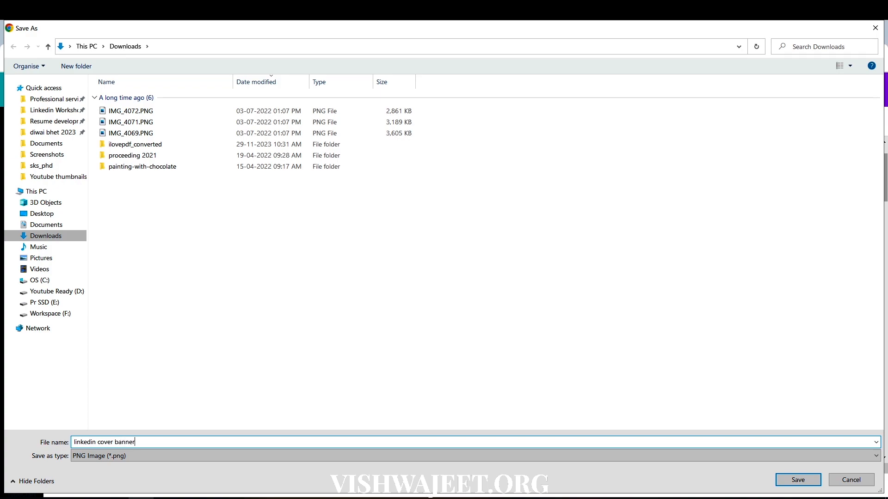
{"action": "key", "text": "Return"}
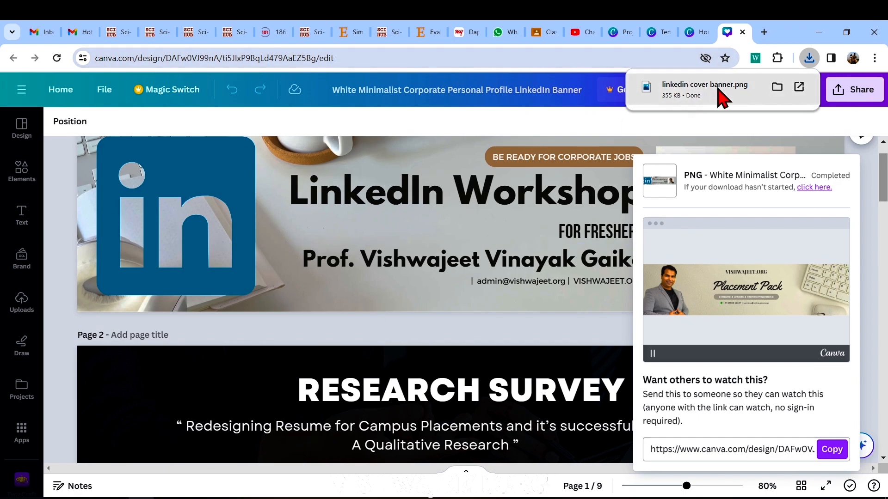
{"action": "left_click", "coordinate": [706, 91]}
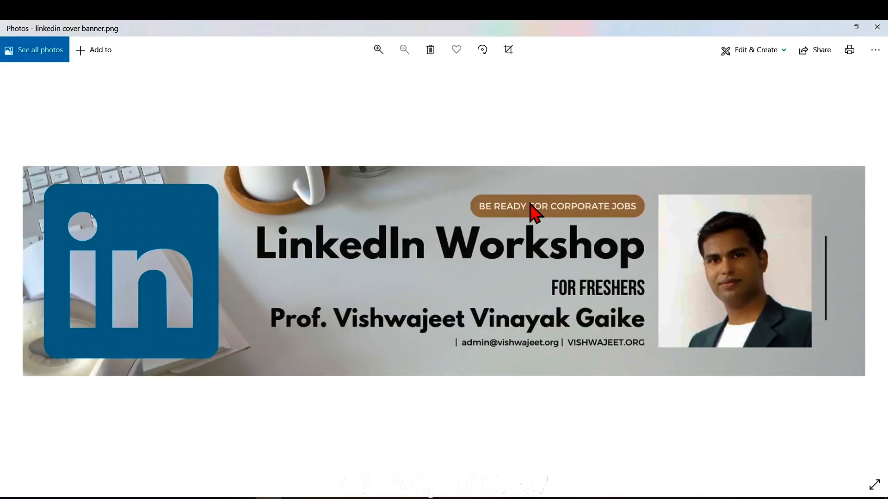